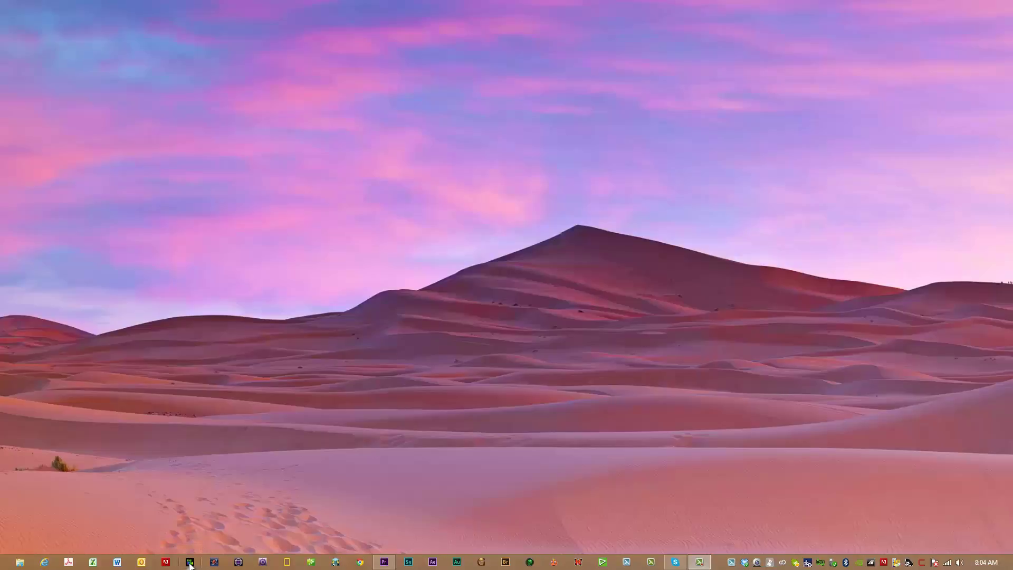
# Step: Open PowerDirector and remove all the sample media from the media library
pyautogui.click(190, 563)
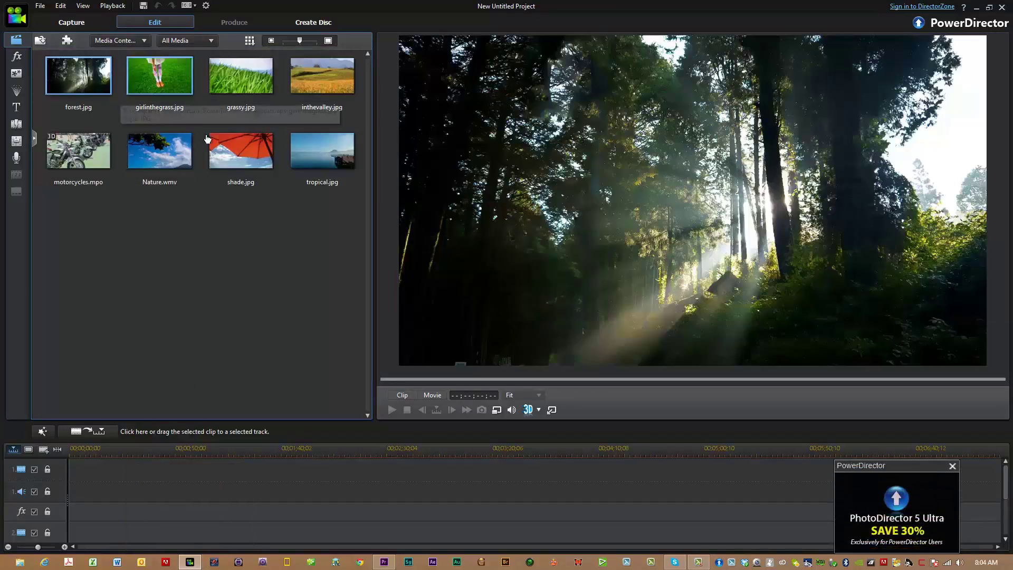
pyautogui.hotkey('ctrl', 'a')
pyautogui.rightClick(315, 162)
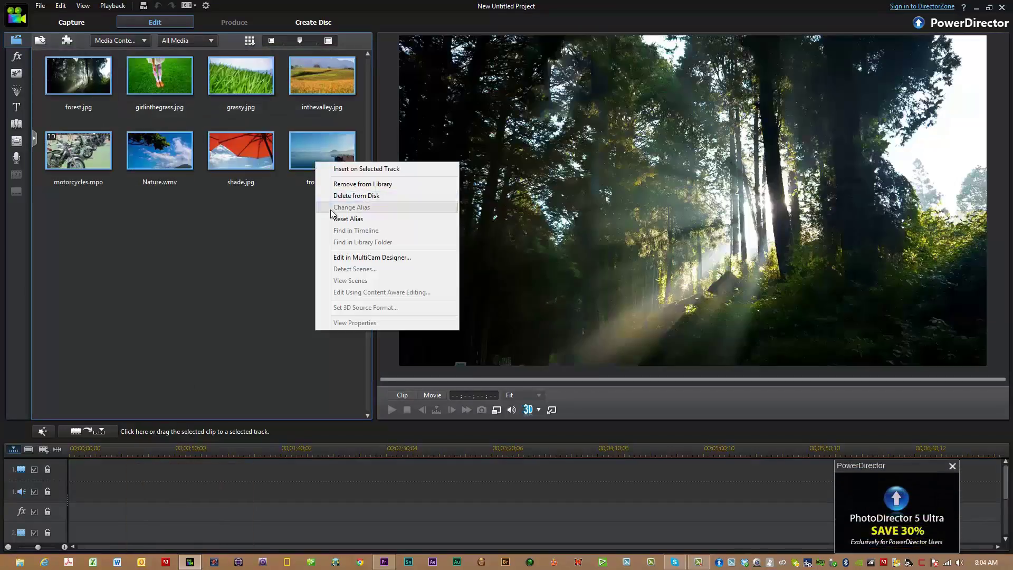
pyautogui.click(339, 185)
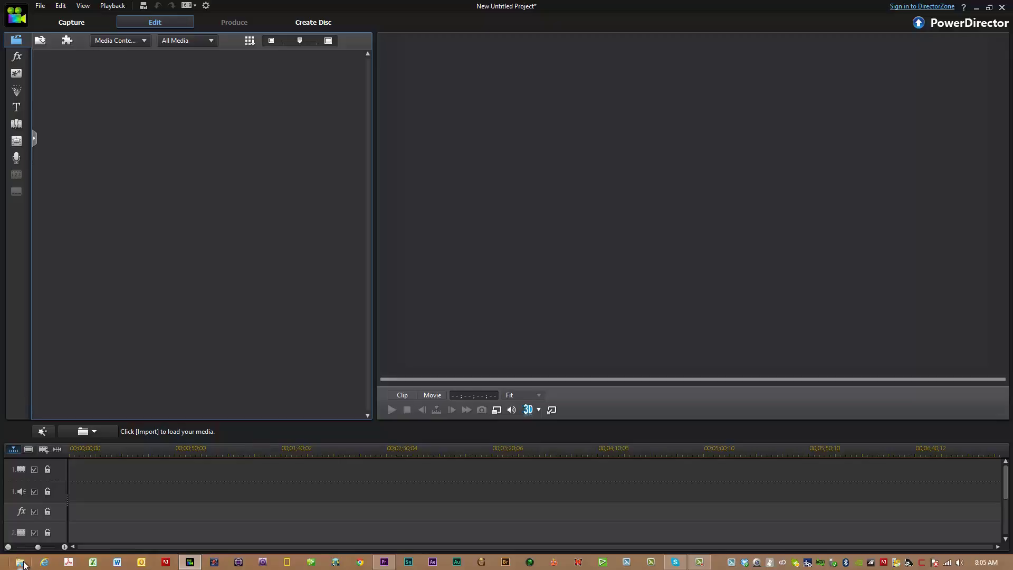
# Step: Open a File Explorer window, narrow it and move it clear of the PowerDirector media library
pyautogui.click(21, 563)
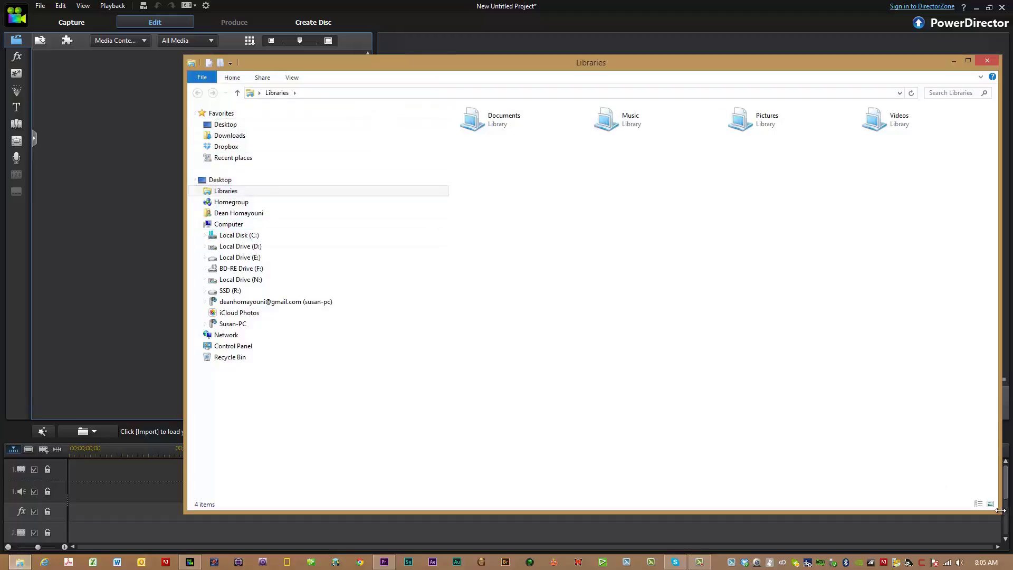
pyautogui.moveTo(999, 498); pyautogui.dragTo(663, 494)
pyautogui.moveTo(504, 63); pyautogui.dragTo(796, 59)
# Step: Browse Local Drive (N:) to the folder Data > 3DActionVideo > After Effects > Crumble > Equinox
pyautogui.click(553, 242)
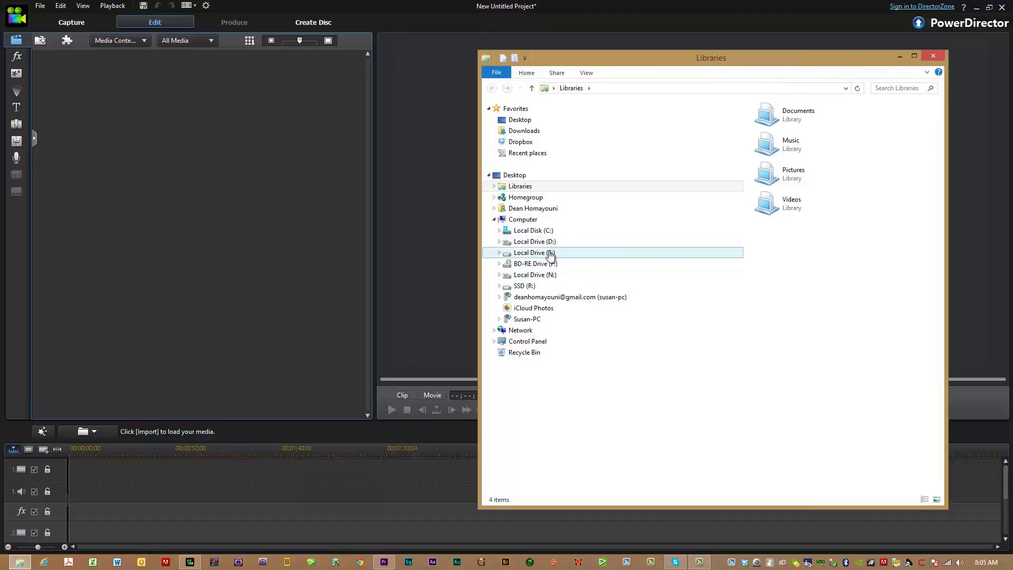
pyautogui.click(543, 265)
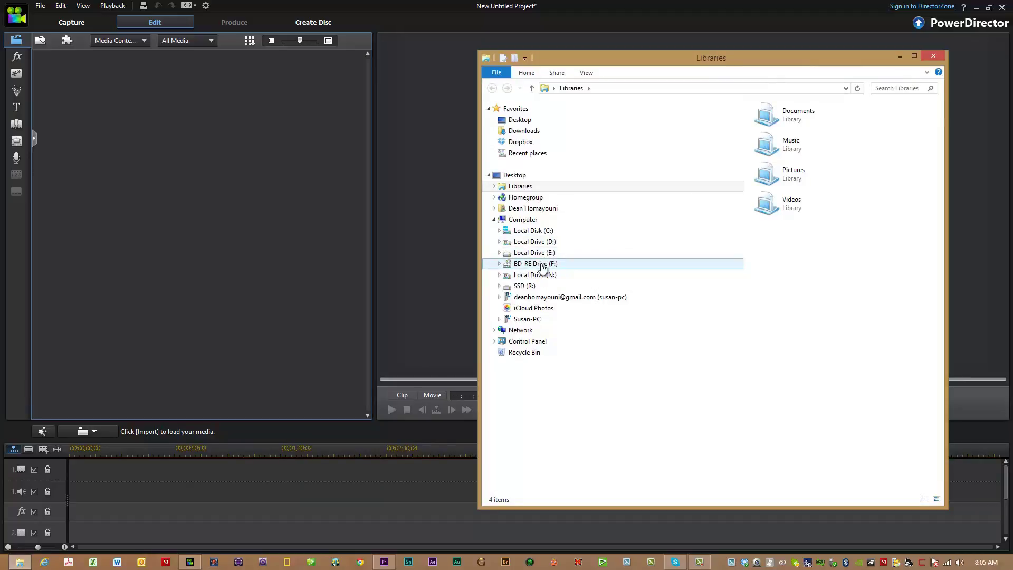
pyautogui.click(535, 275)
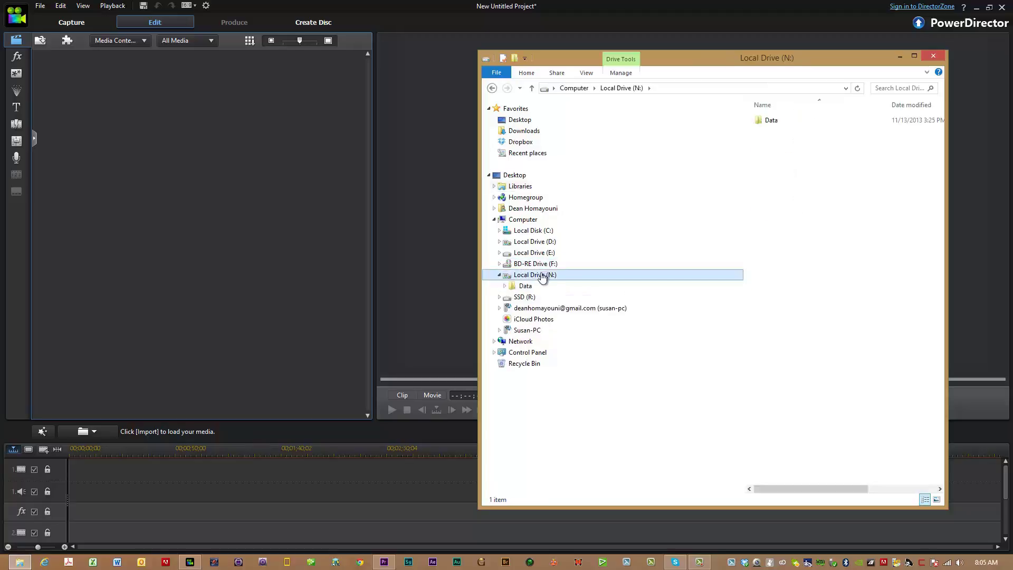
pyautogui.click(533, 285)
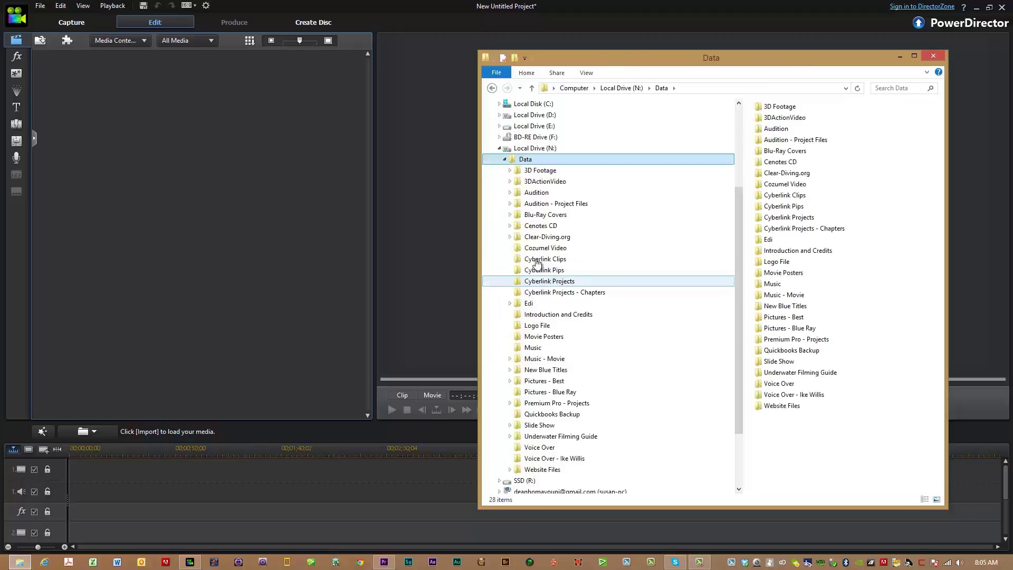
pyautogui.click(543, 182)
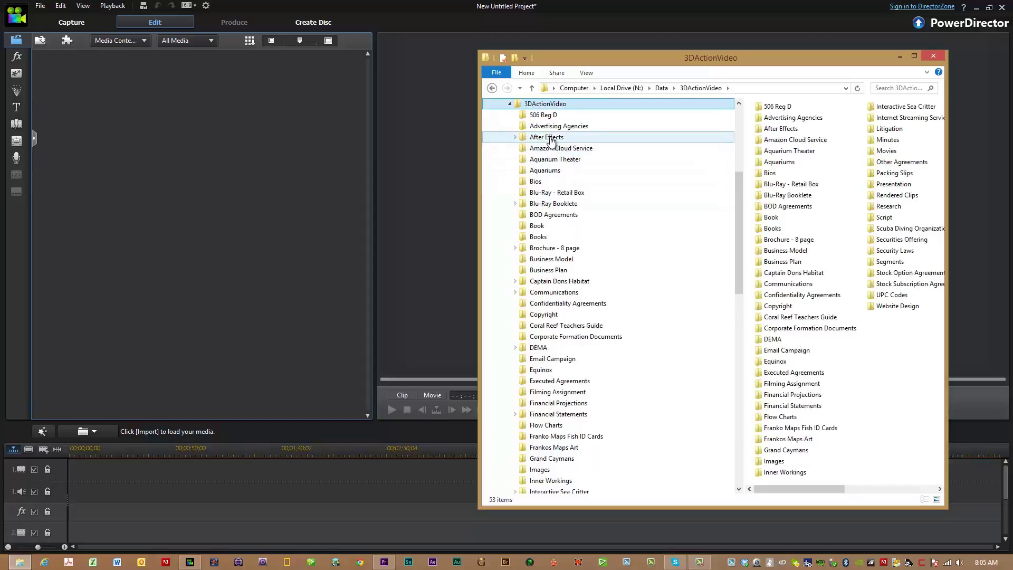
pyautogui.click(551, 138)
pyautogui.click(548, 170)
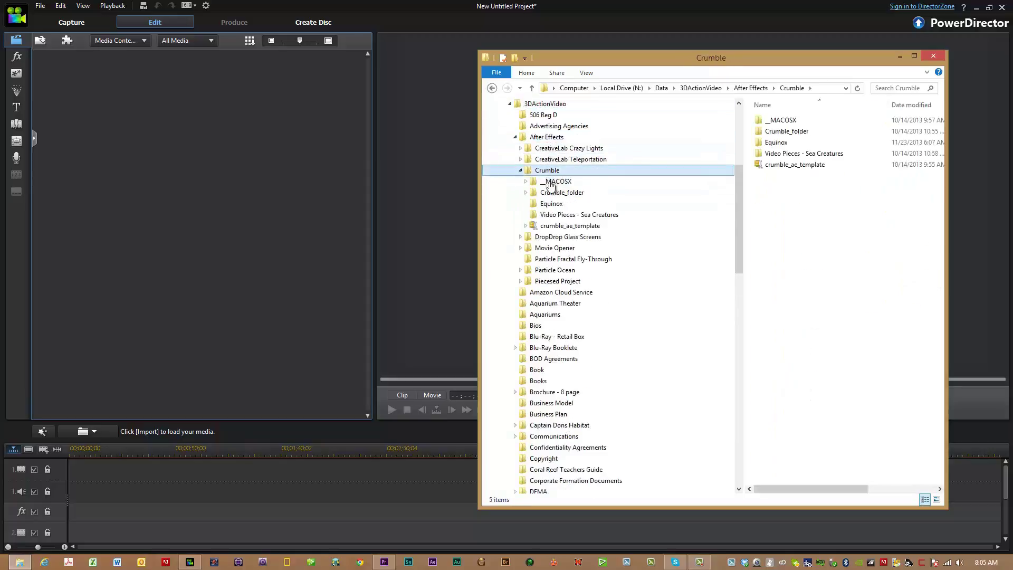
pyautogui.click(551, 203)
# Step: Import the video "Crumble - Equinox - Trapcode with Shine 2D" into the media library and close File Explorer
pyautogui.click(769, 123)
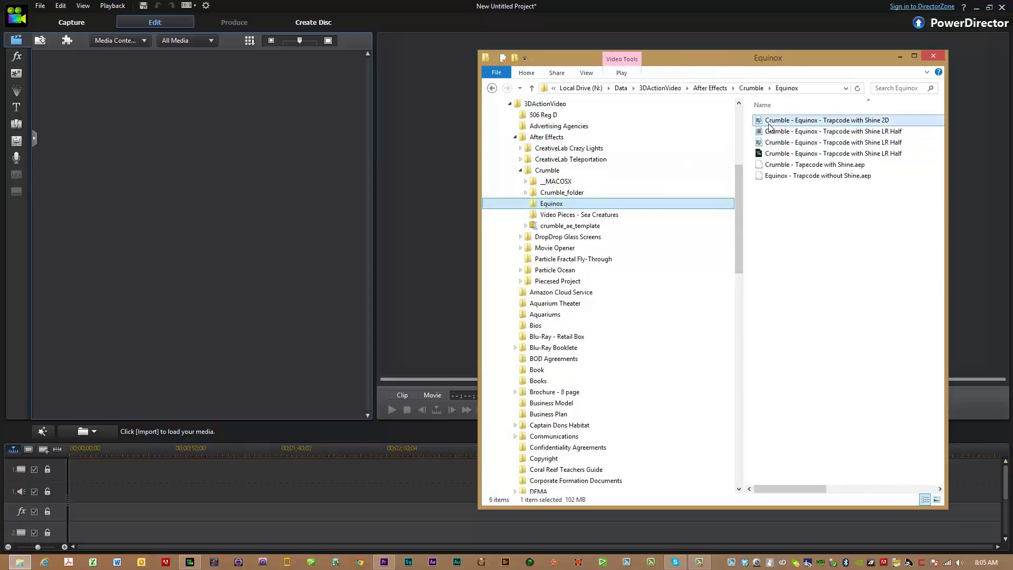
pyautogui.moveTo(770, 127); pyautogui.dragTo(239, 128)
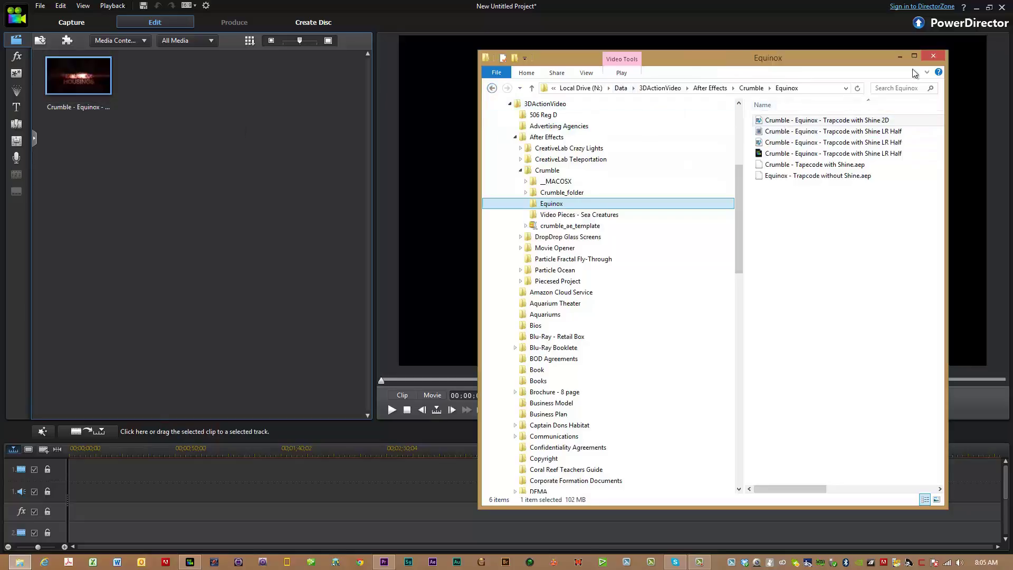
pyautogui.click(934, 55)
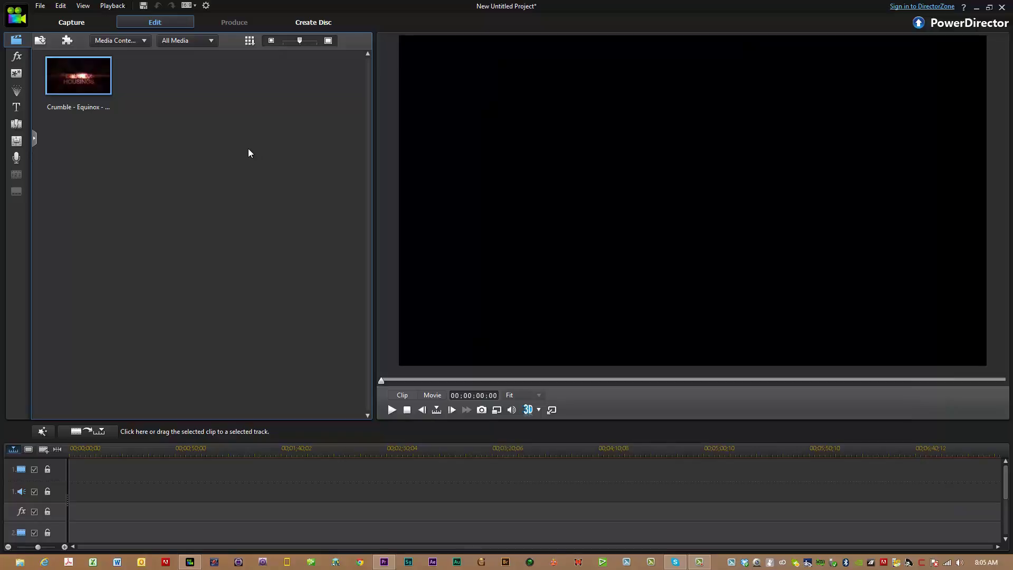
# Step: Place the Crumble - Equinox clip at the start of video track 1 and stretch the timeline scale for a closer view
pyautogui.moveTo(83, 81); pyautogui.dragTo(59, 475)
pyautogui.click(79, 474)
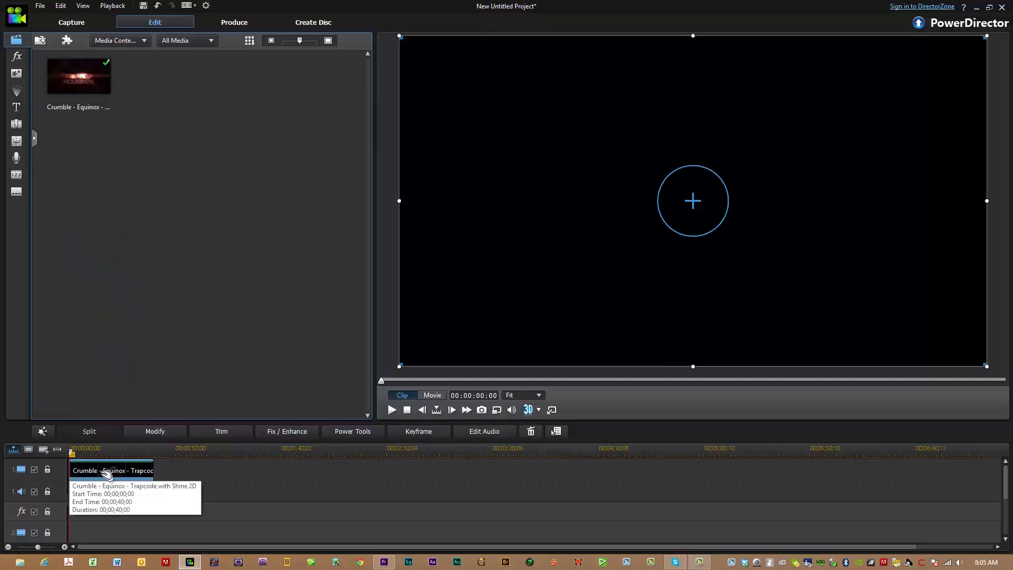
pyautogui.moveTo(380, 448); pyautogui.dragTo(861, 449)
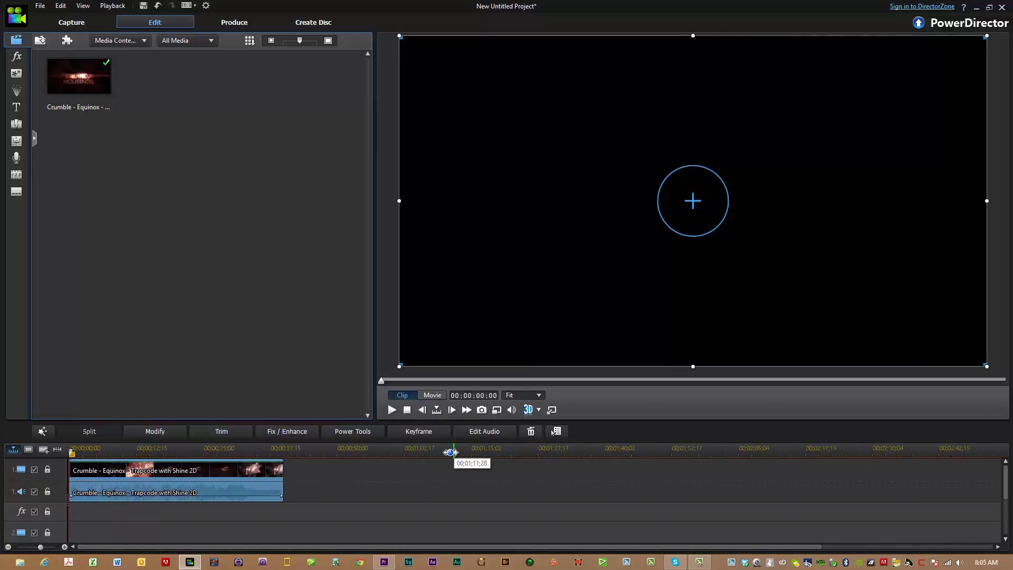
pyautogui.moveTo(437, 450); pyautogui.dragTo(624, 449)
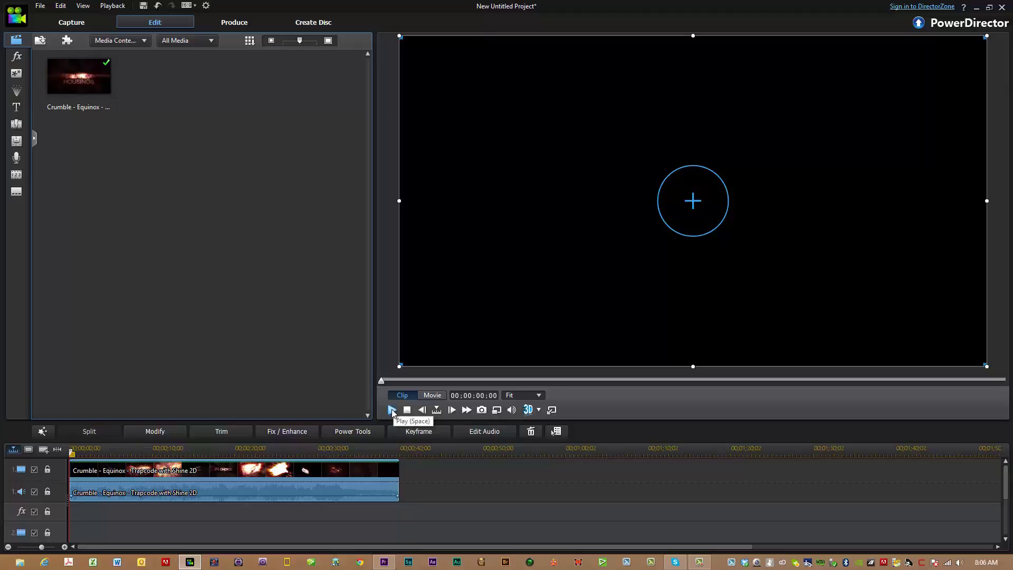
# Step: Preview the clip and set the playhead to 00;00;02;17, where the Equinox Housings title is visible
pyautogui.click(392, 410)
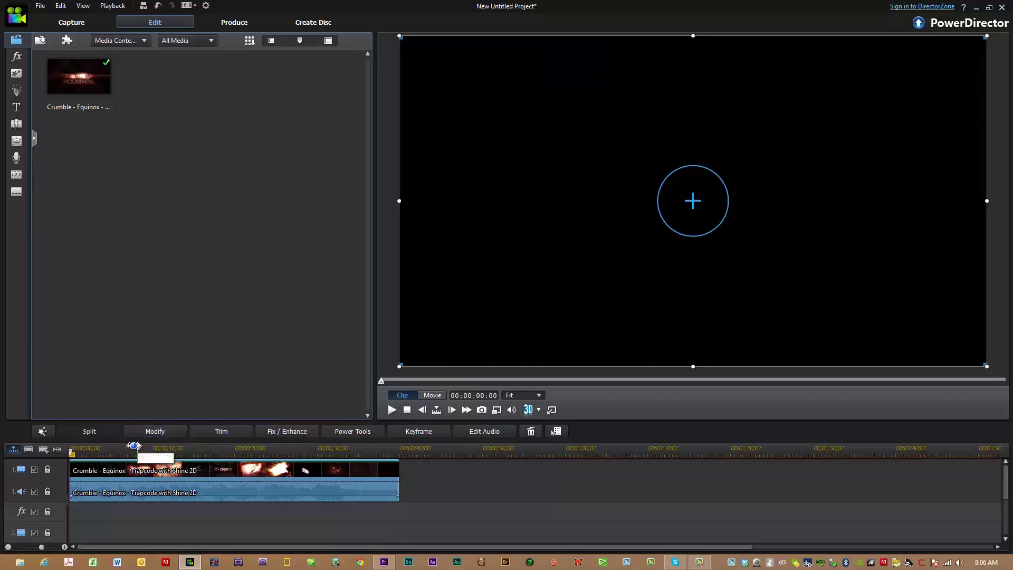
pyautogui.click(132, 449)
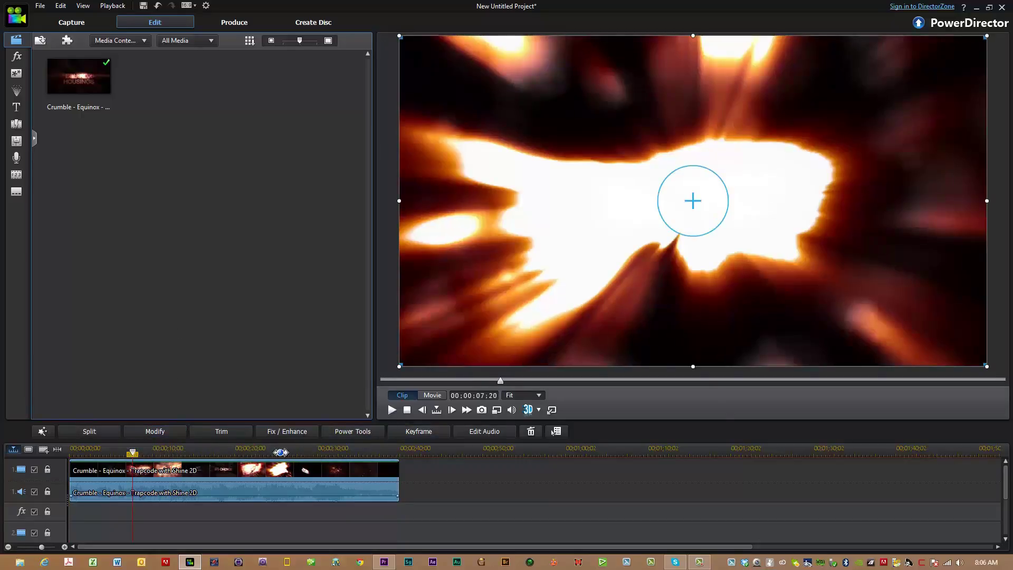
pyautogui.click(131, 451)
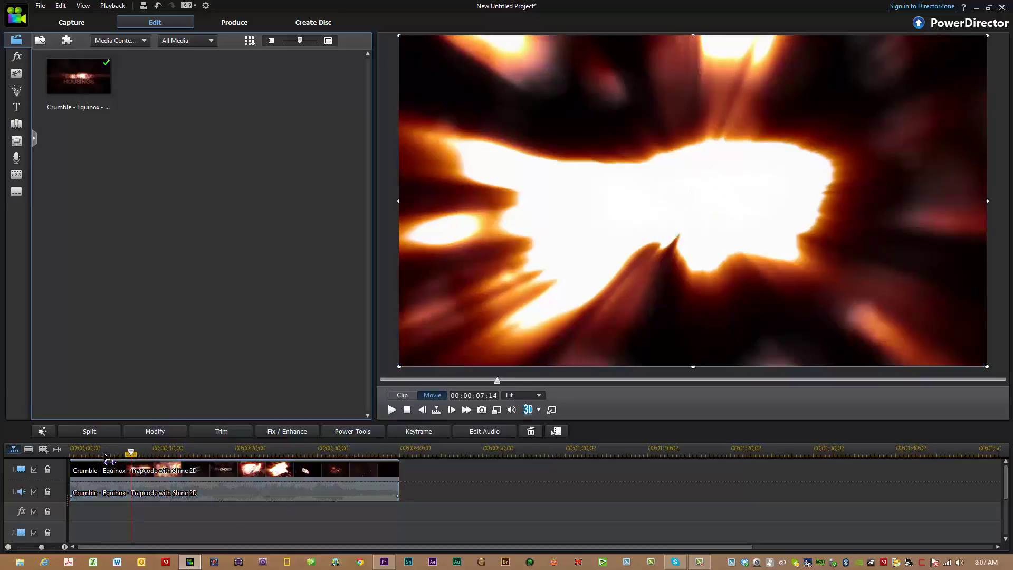
pyautogui.click(98, 453)
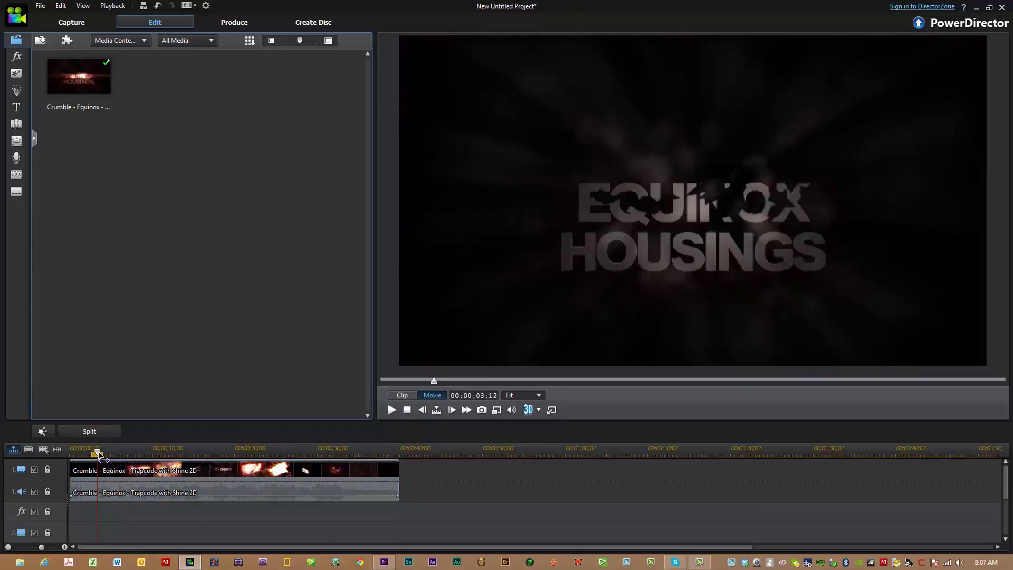
pyautogui.click(99, 457)
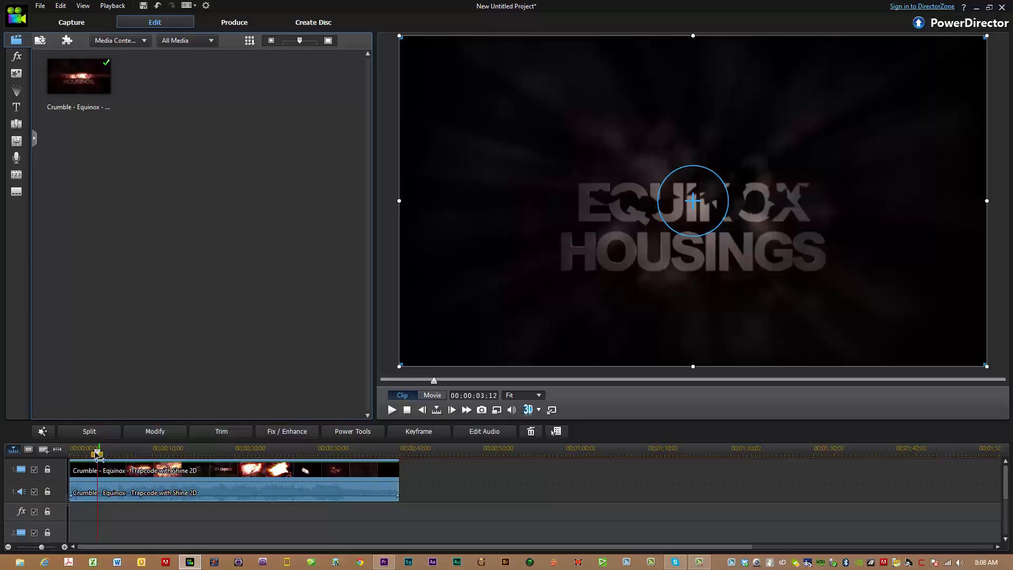
pyautogui.click(96, 454)
pyautogui.moveTo(96, 454); pyautogui.dragTo(93, 457)
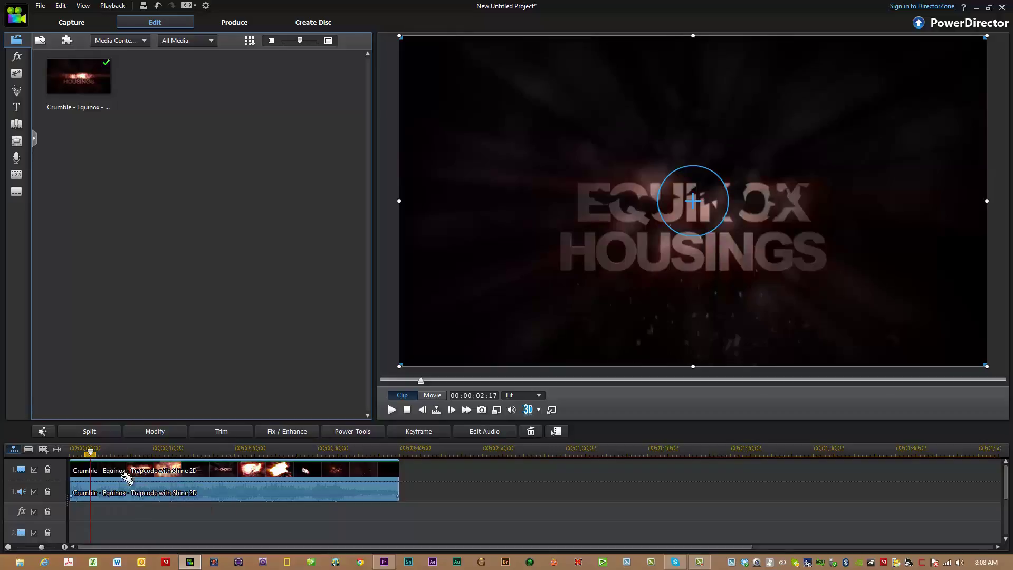
# Step: Convert the timeline clip from 2D to 3D and enable 3D Orientation with a horizontal value of 5
pyautogui.click(350, 431)
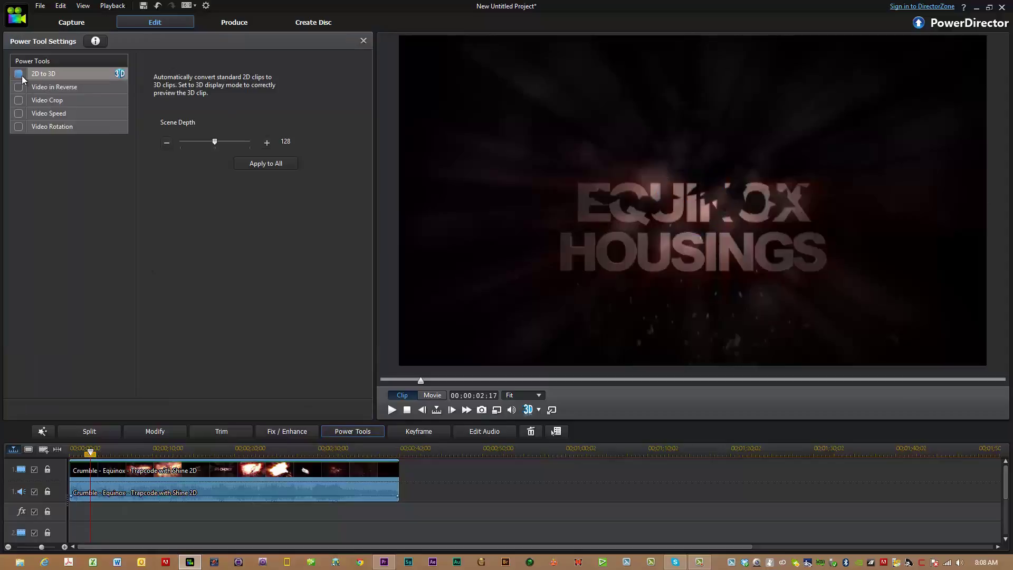
pyautogui.click(18, 73)
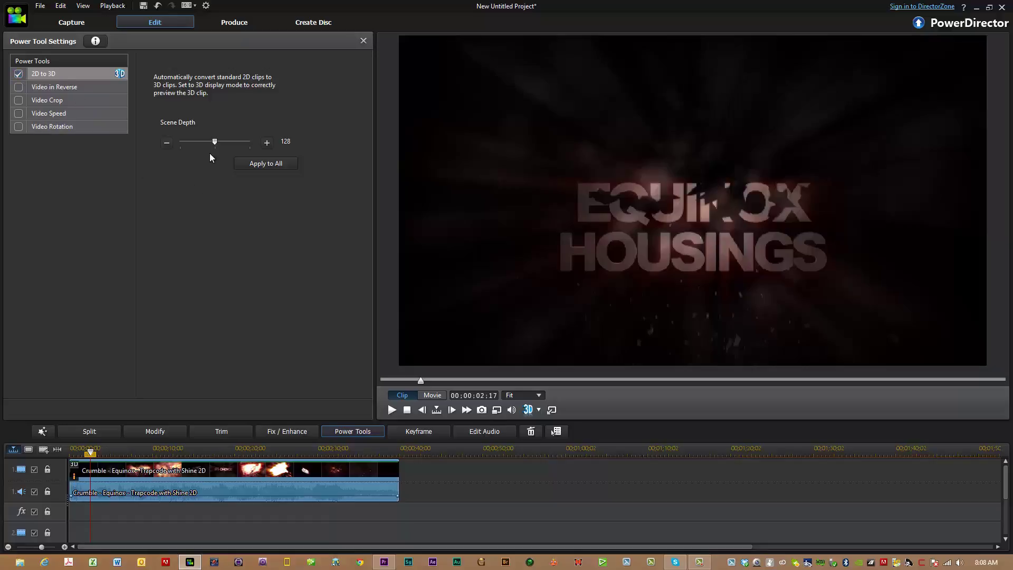
pyautogui.click(283, 432)
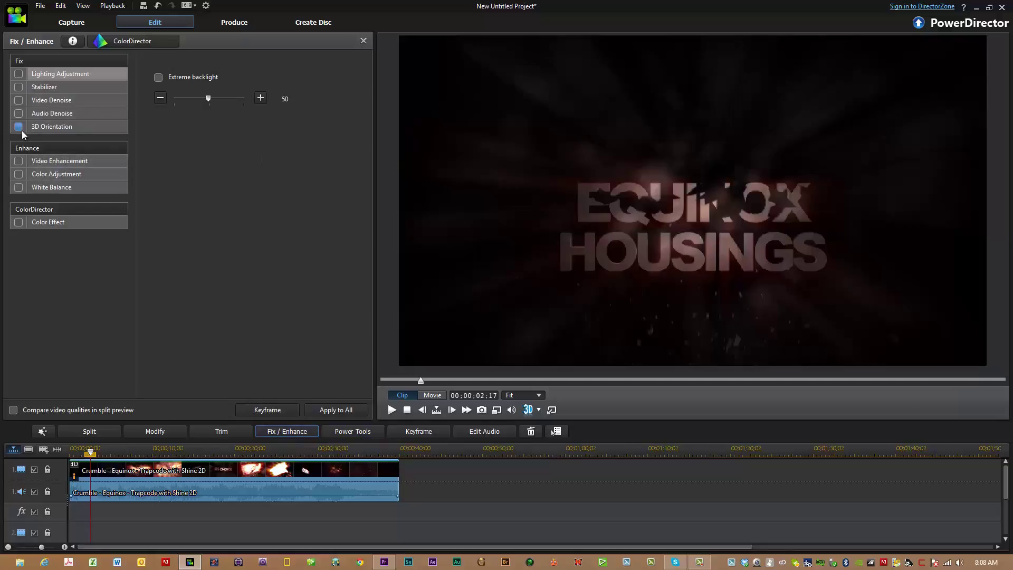
pyautogui.click(21, 130)
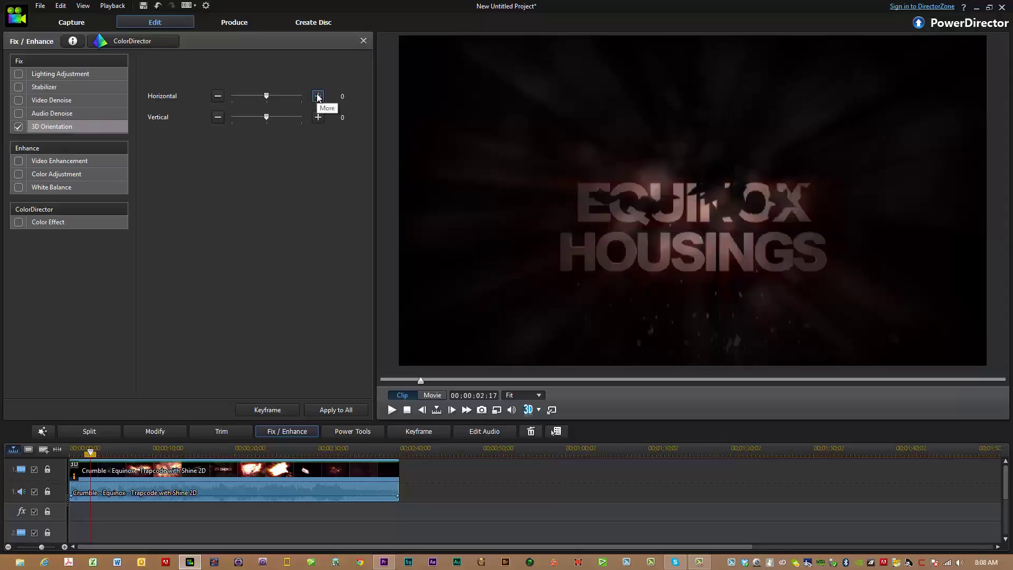
pyautogui.click(318, 97)
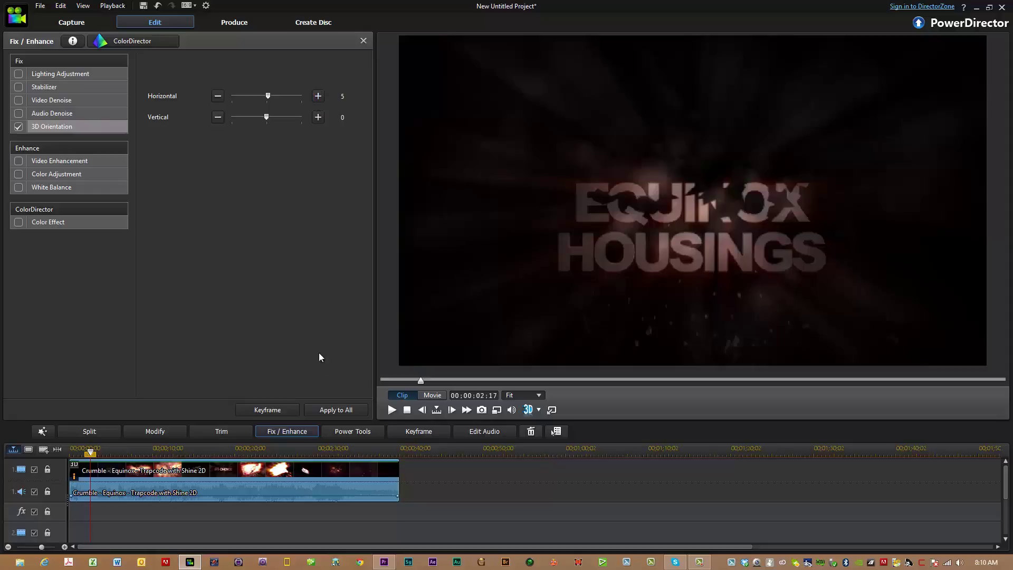
# Step: Review the clip's 2D to 3D settings and raise its horizontal 3D Orientation value to 8
pyautogui.click(349, 431)
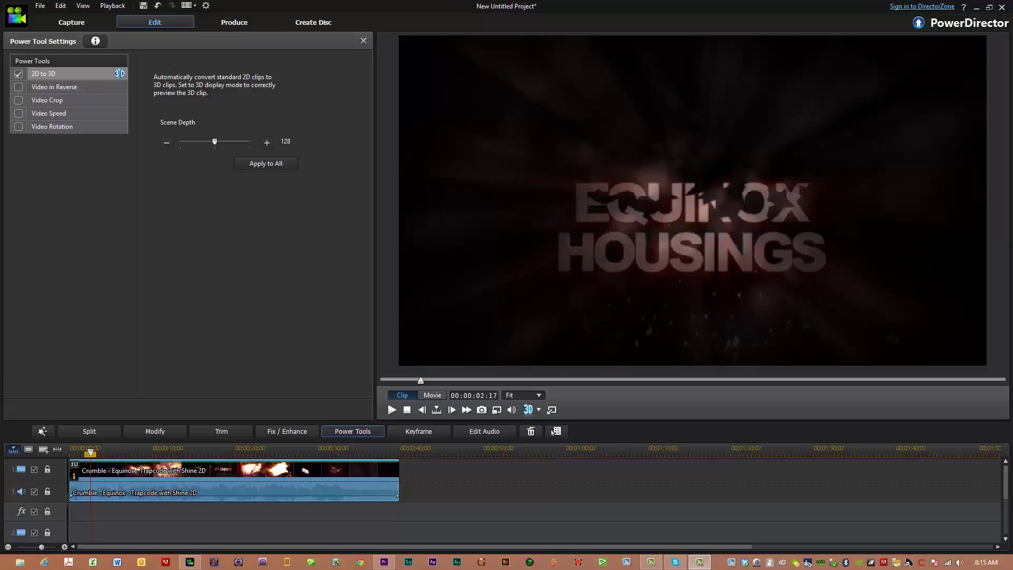
pyautogui.click(295, 431)
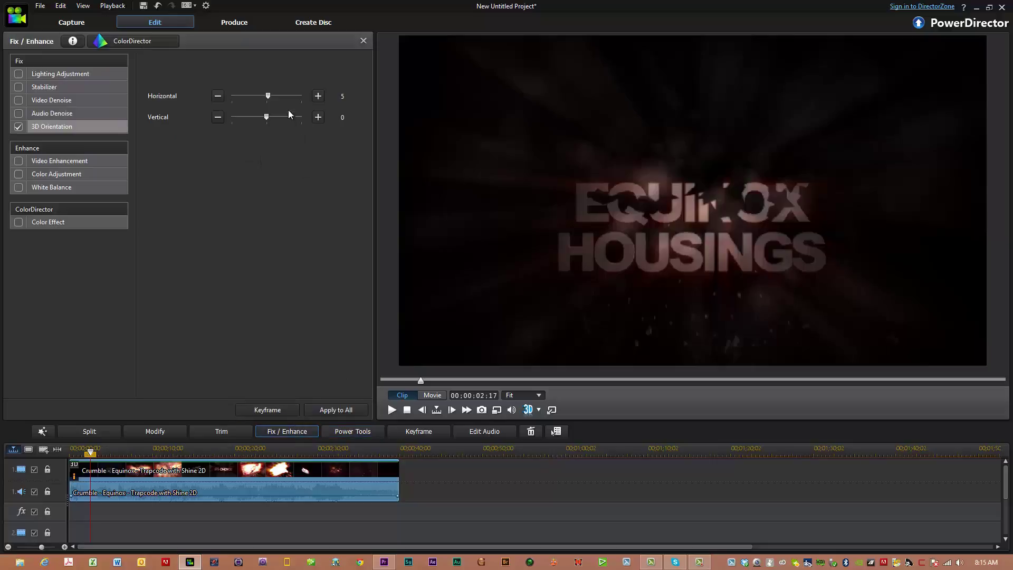
pyautogui.click(319, 95)
pyautogui.click(319, 95)
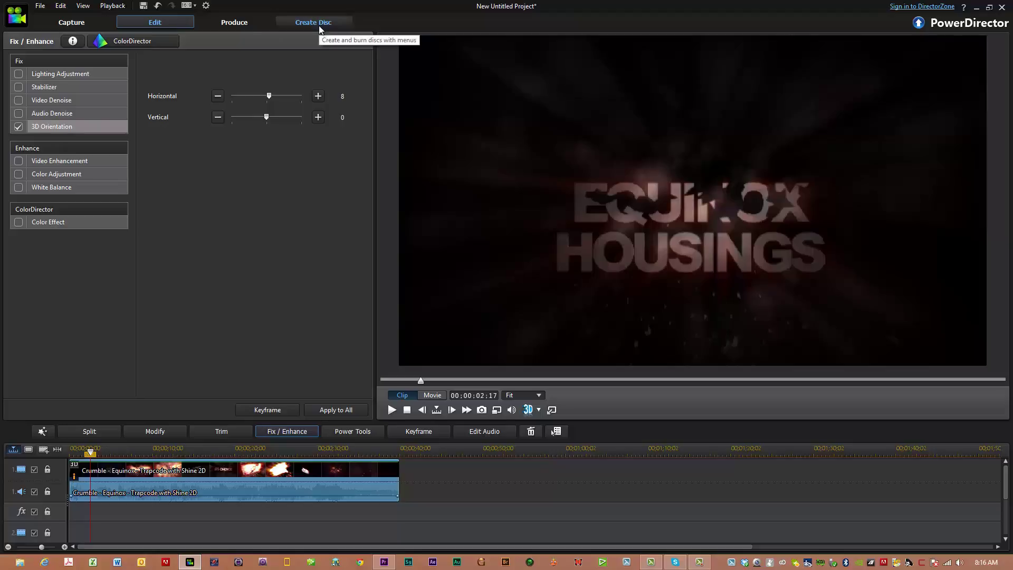
# Step: Set up the production as a 3D H.264 AVC video with the Side-by-Side Half Width (L/R) output format
pyautogui.click(240, 25)
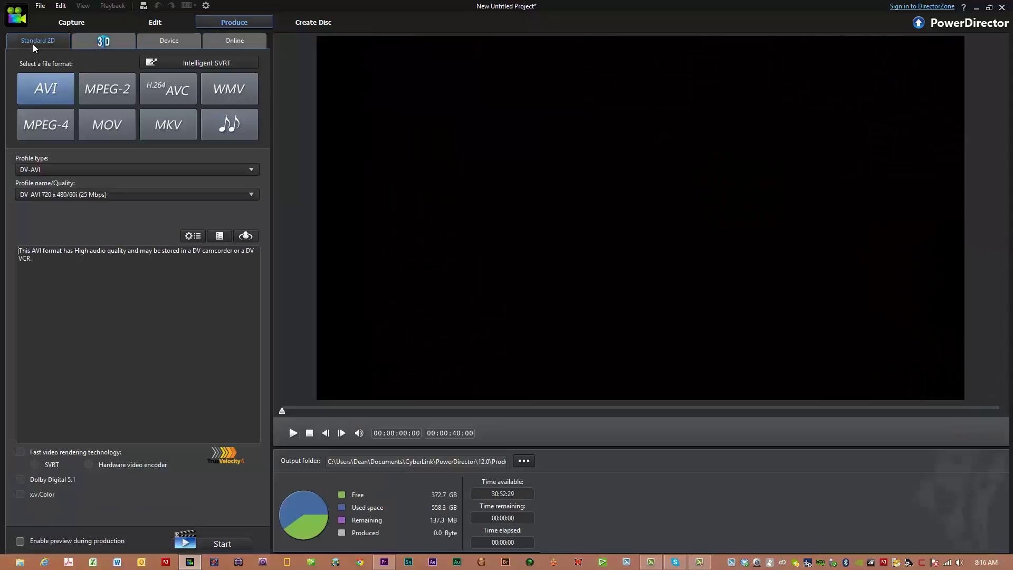
pyautogui.click(115, 46)
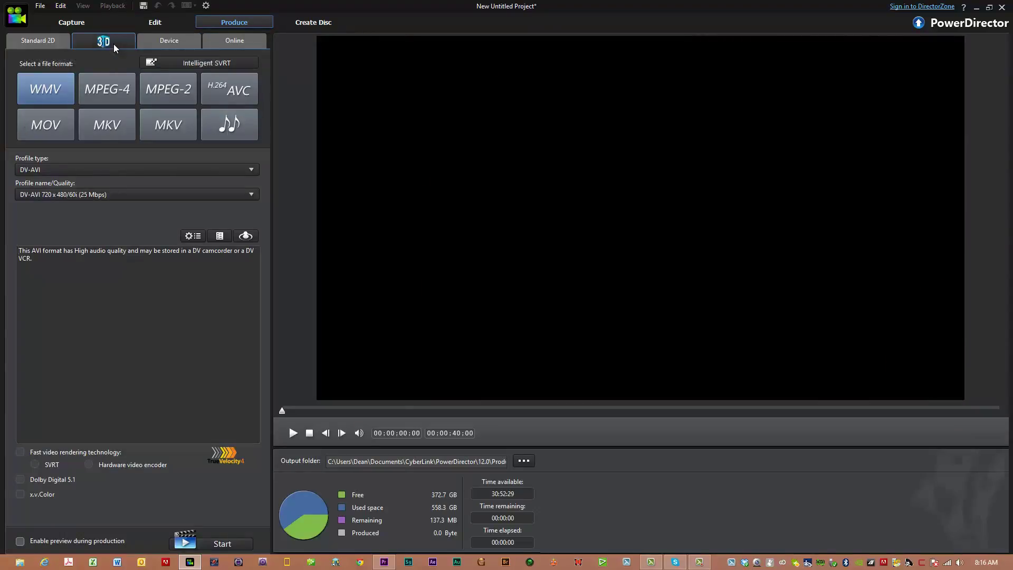
pyautogui.click(242, 93)
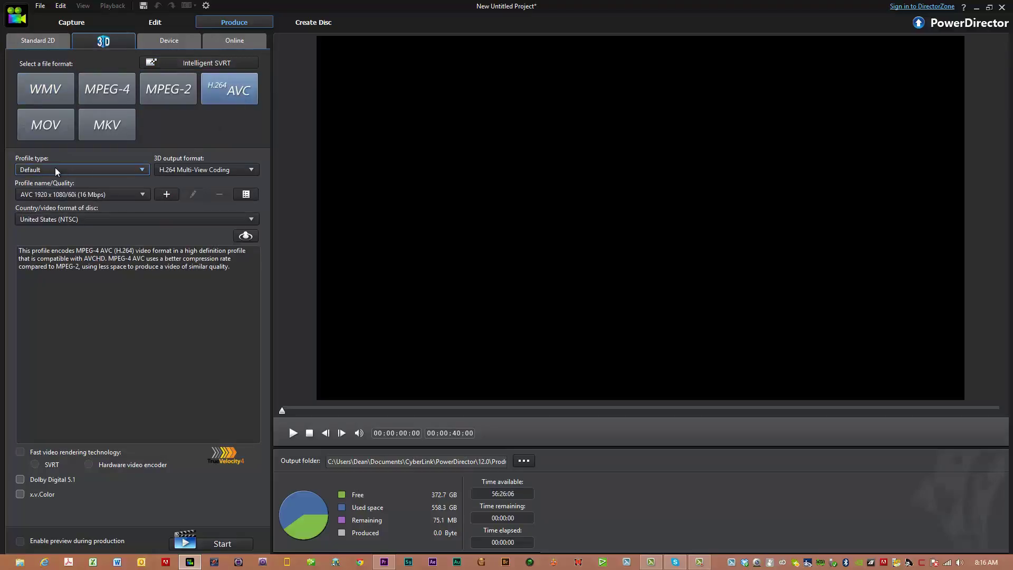
pyautogui.click(252, 170)
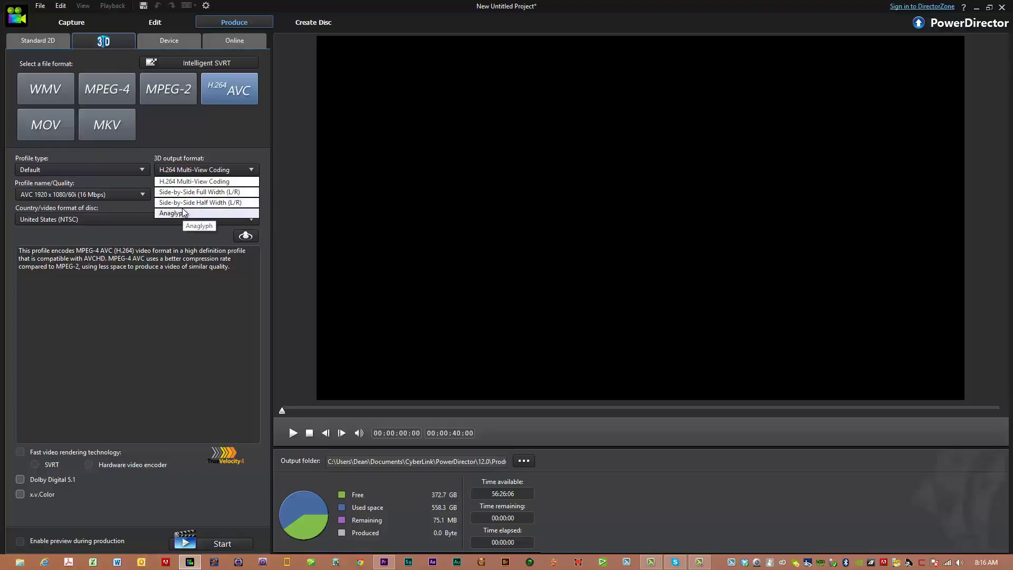
pyautogui.click(199, 202)
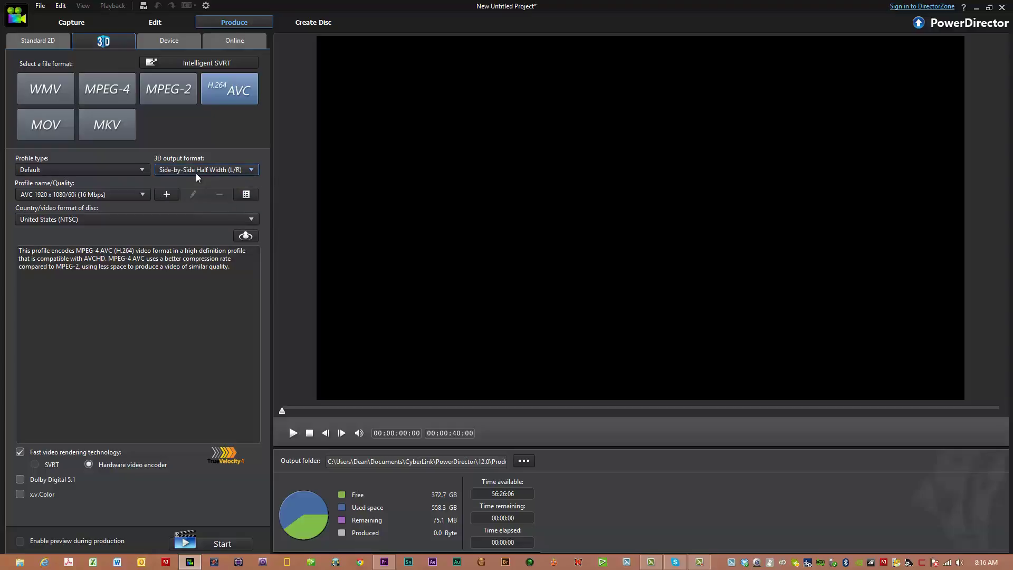
# Step: Set the profile to AVC 1920 x 1080/60i (24 Mbps) and the output file to Equinoc Crumble on the Desktop
pyautogui.click(143, 195)
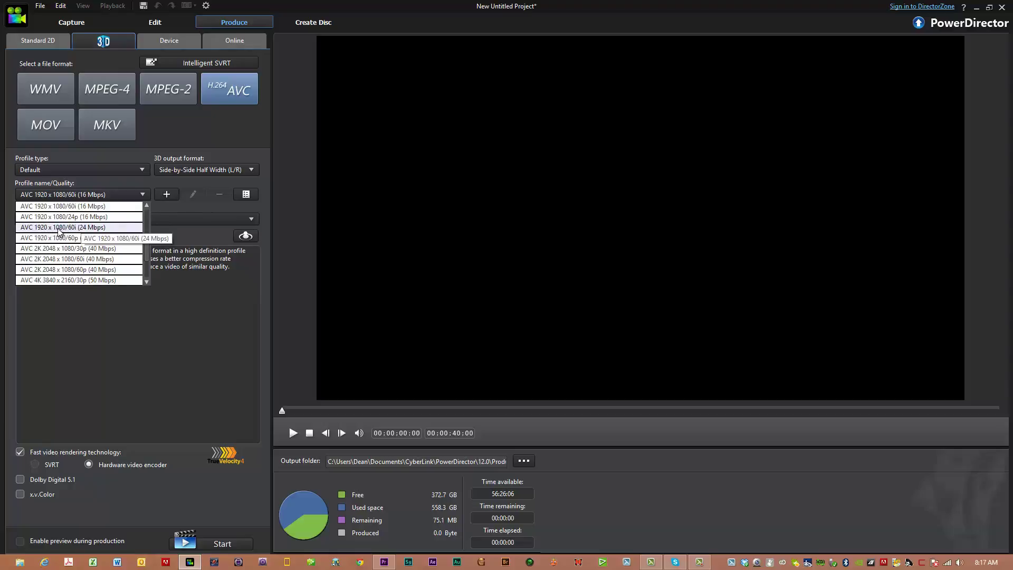
pyautogui.click(82, 228)
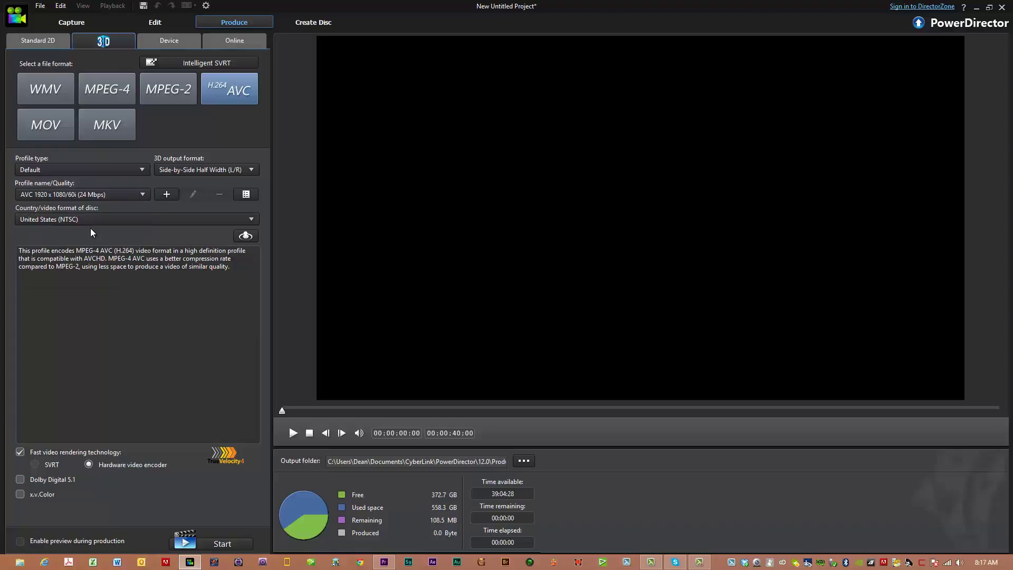
pyautogui.click(522, 461)
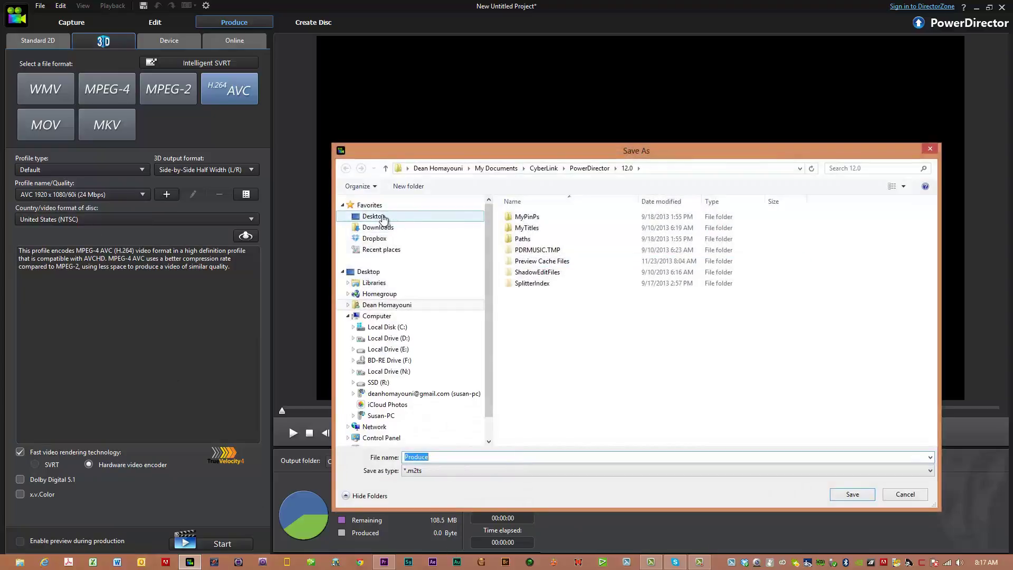
pyautogui.click(383, 218)
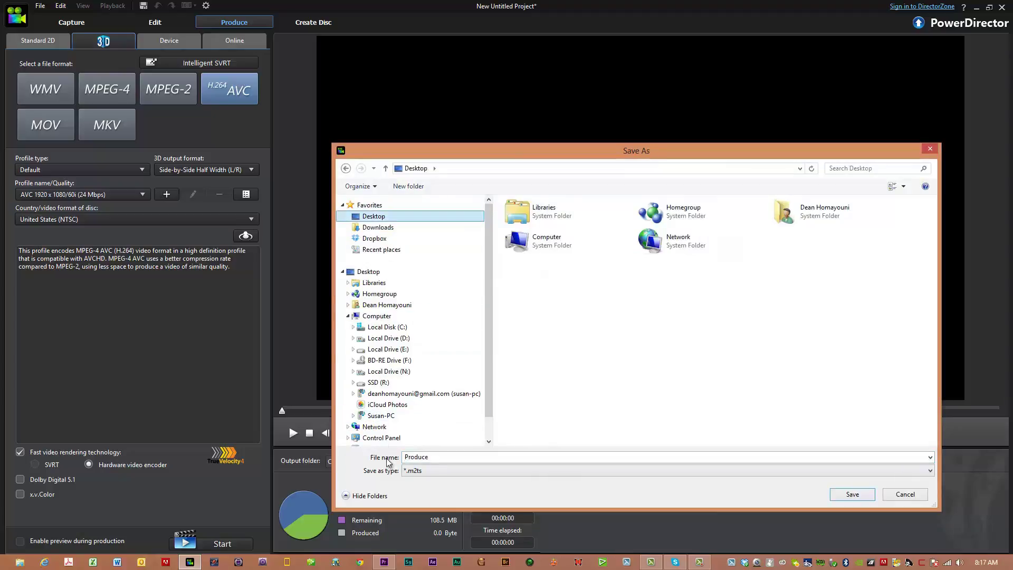
pyautogui.click(448, 457)
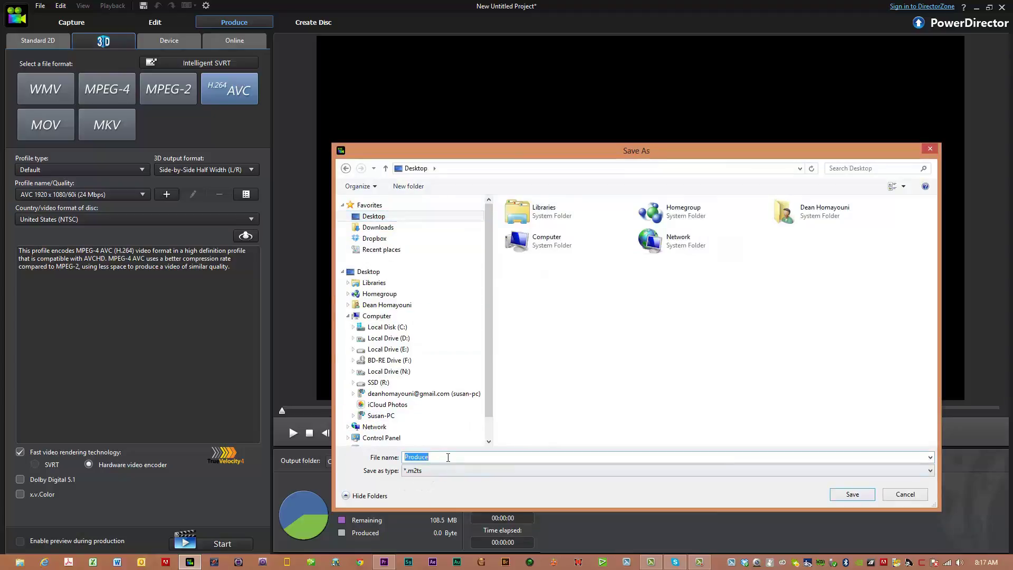
pyautogui.press('BackSpace')
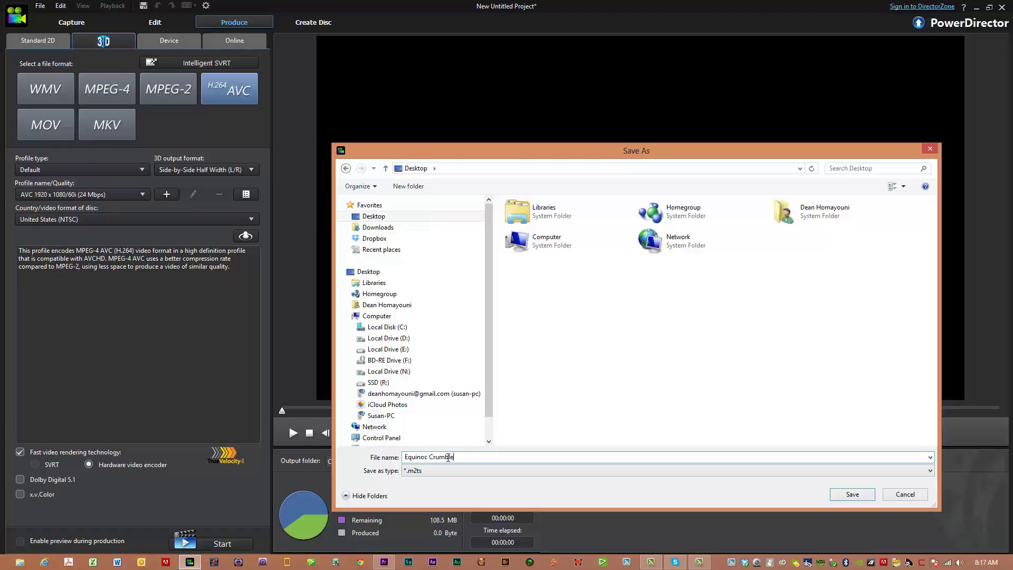
pyautogui.press('Return')
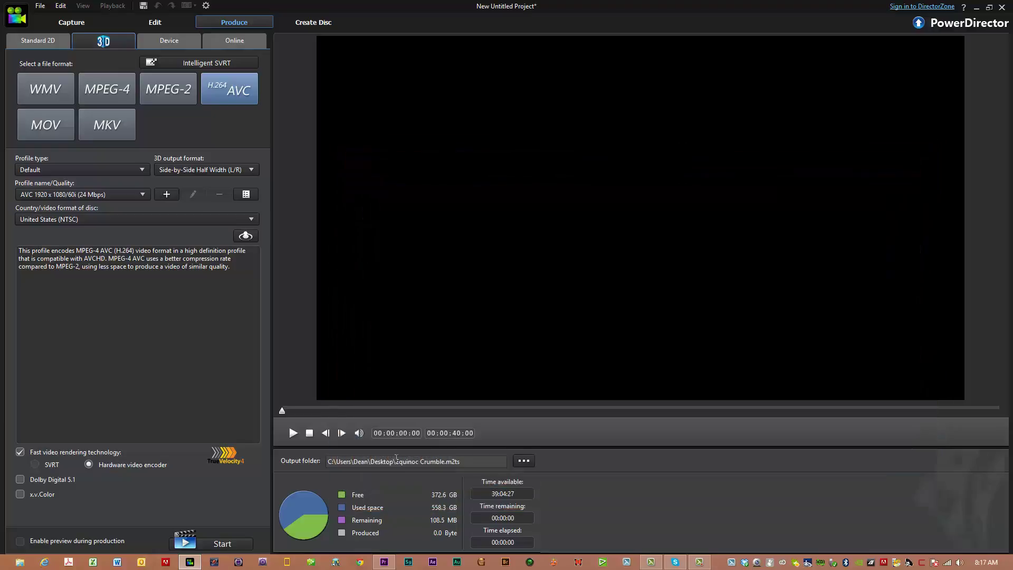
# Step: Produce the 3D video and close PowerDirector without saving the project changes
pyautogui.click(214, 544)
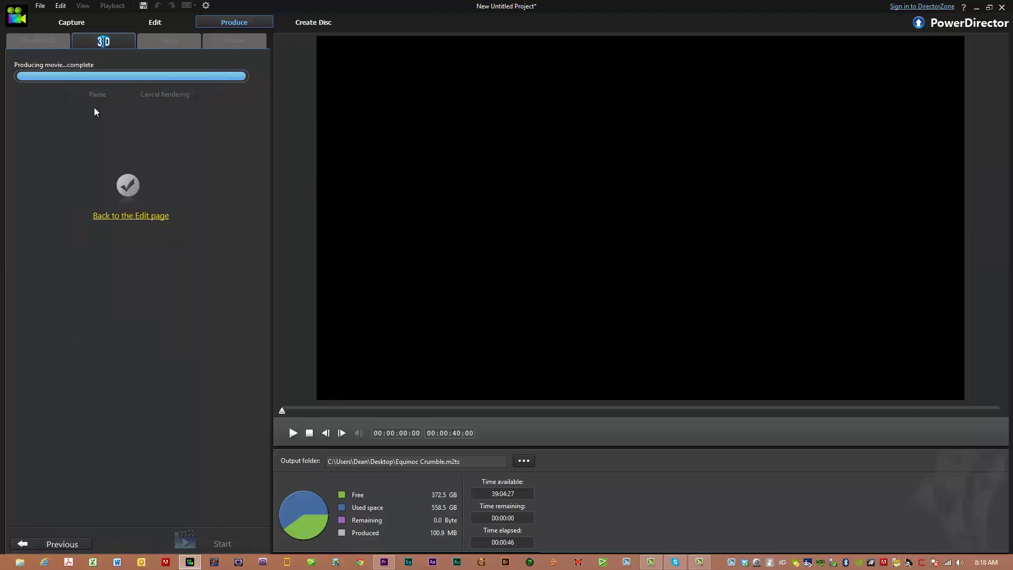
pyautogui.click(1001, 7)
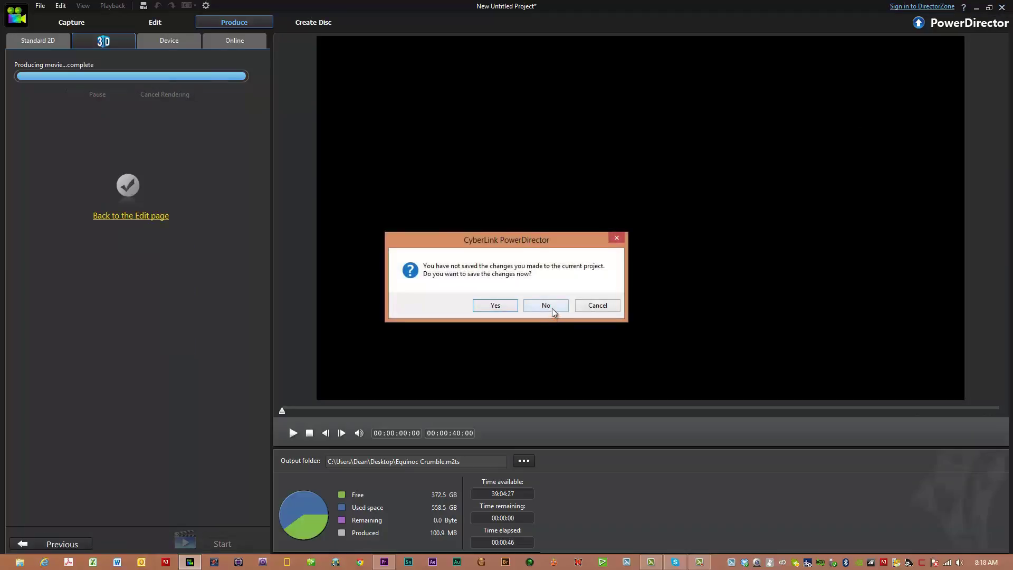
pyautogui.click(548, 308)
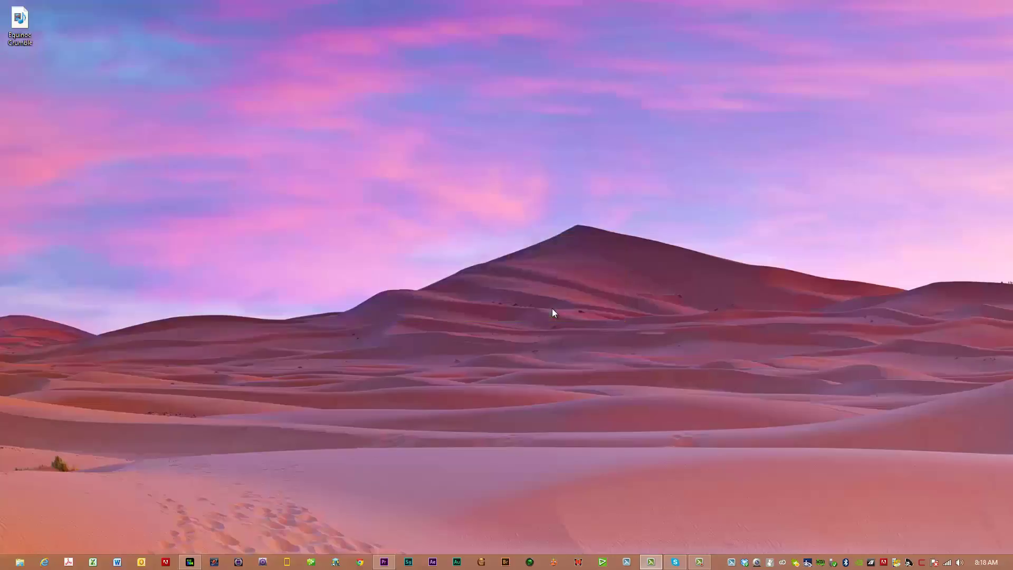
# Step: Switch to Adobe Premiere Pro and import the Equinoc Crumble video from the desktop into the Underwater Training Guide project
pyautogui.click(384, 561)
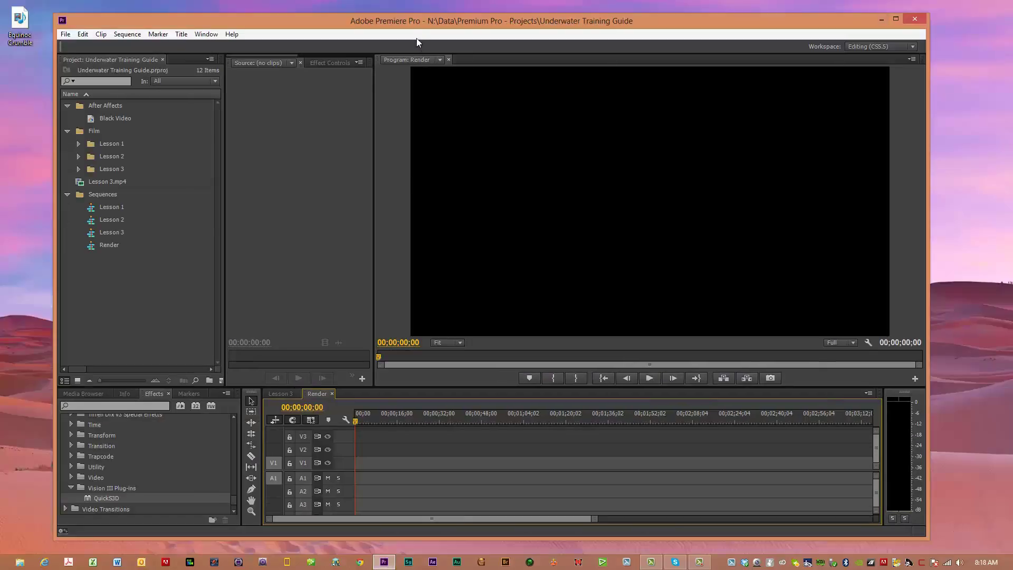
pyautogui.moveTo(455, 20); pyautogui.dragTo(590, 17)
pyautogui.moveTo(19, 21); pyautogui.dragTo(237, 293)
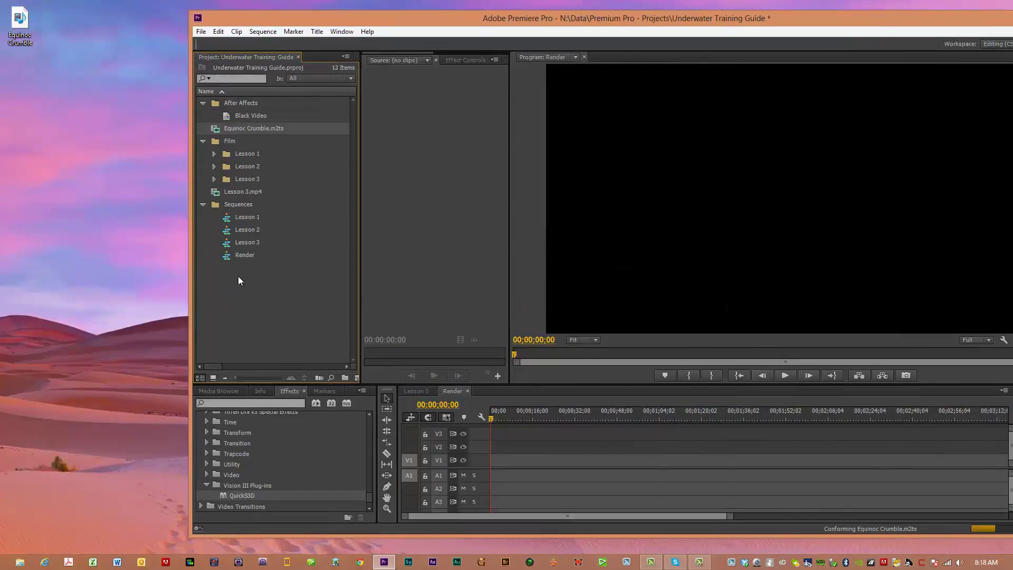
# Step: Rename the imported clip as Equinox Crumble.m2ts
pyautogui.rightClick(255, 129)
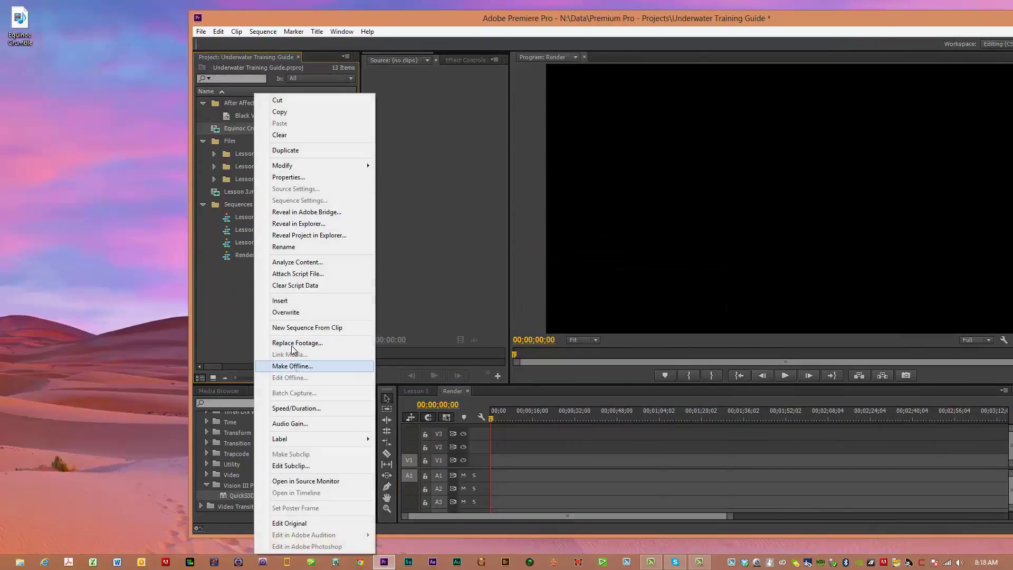
pyautogui.click(289, 252)
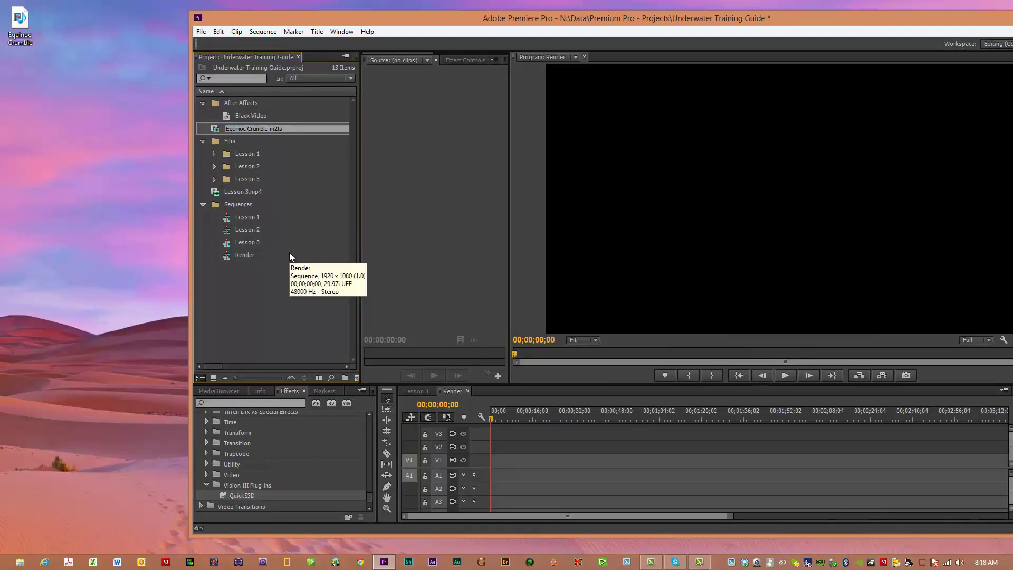
pyautogui.press('BackSpace')
pyautogui.write('x')
pyautogui.press('Tab')
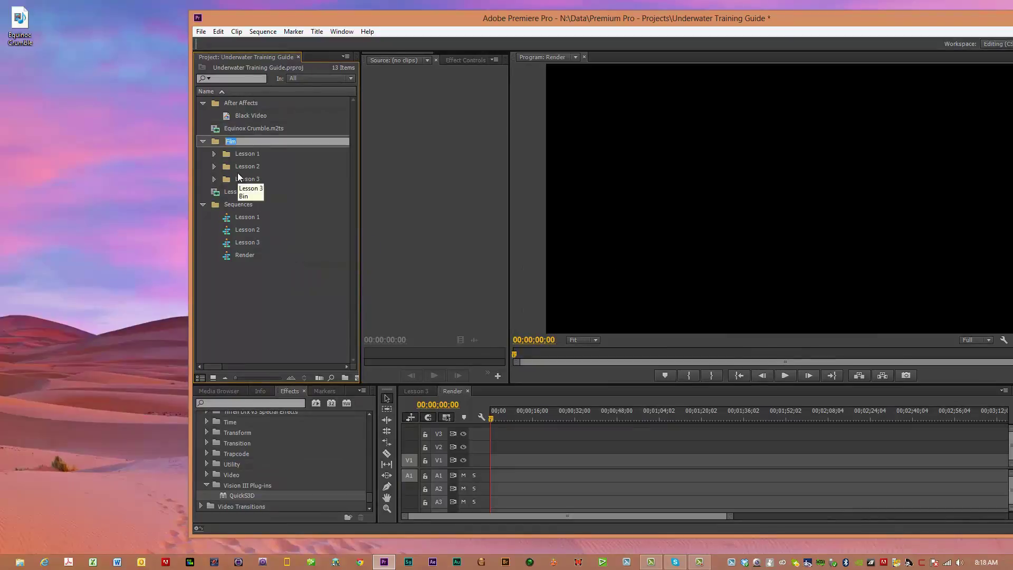
# Step: Move the Equinox Crumble.m2ts clip into the After Affects bin
pyautogui.click(226, 129)
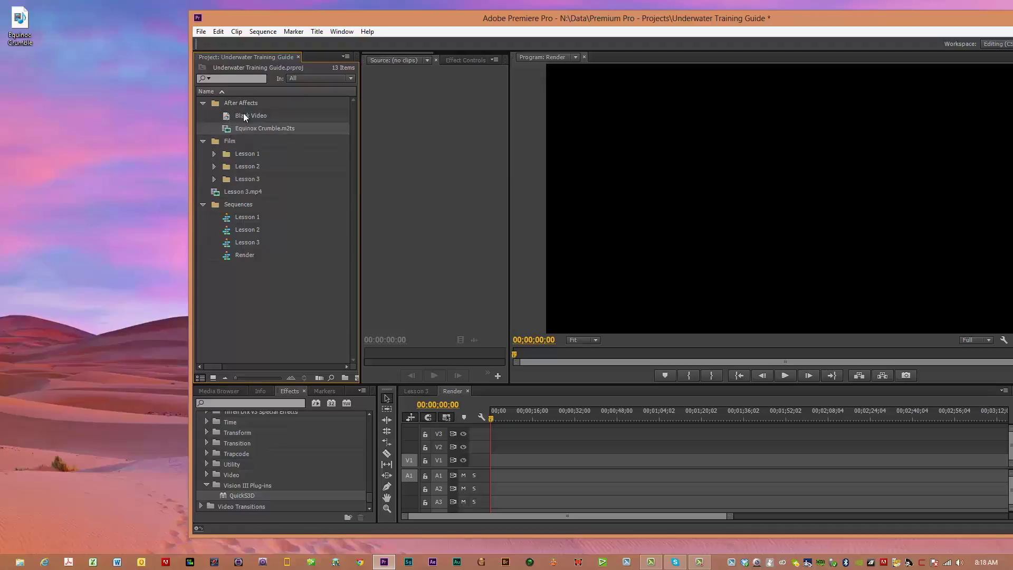
pyautogui.click(203, 103)
pyautogui.click(203, 103)
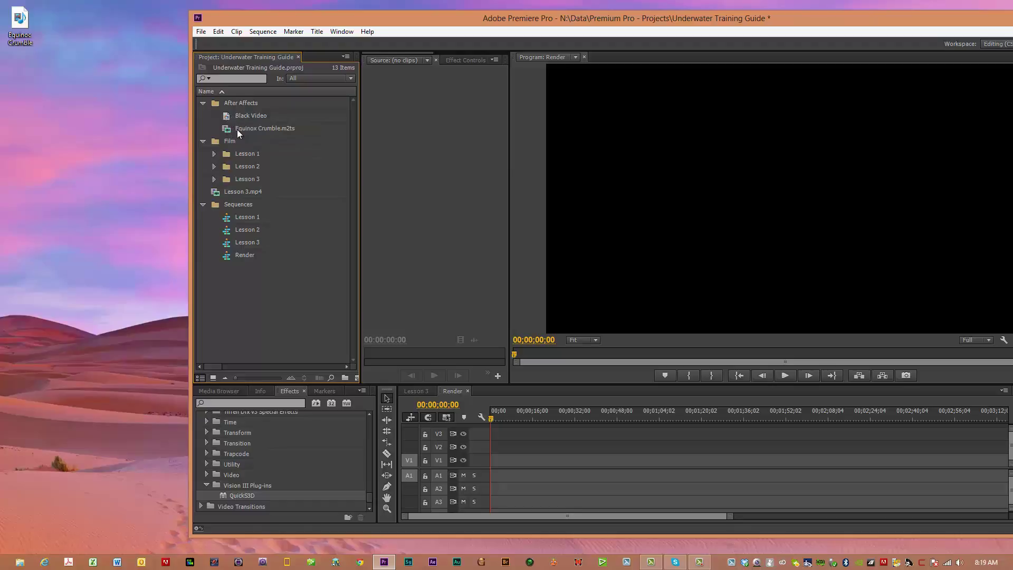
# Step: Place the Equinox Crumble clip at the start of the Render sequence on track V1 and maximize the Premiere Pro window
pyautogui.moveTo(237, 128); pyautogui.dragTo(487, 479)
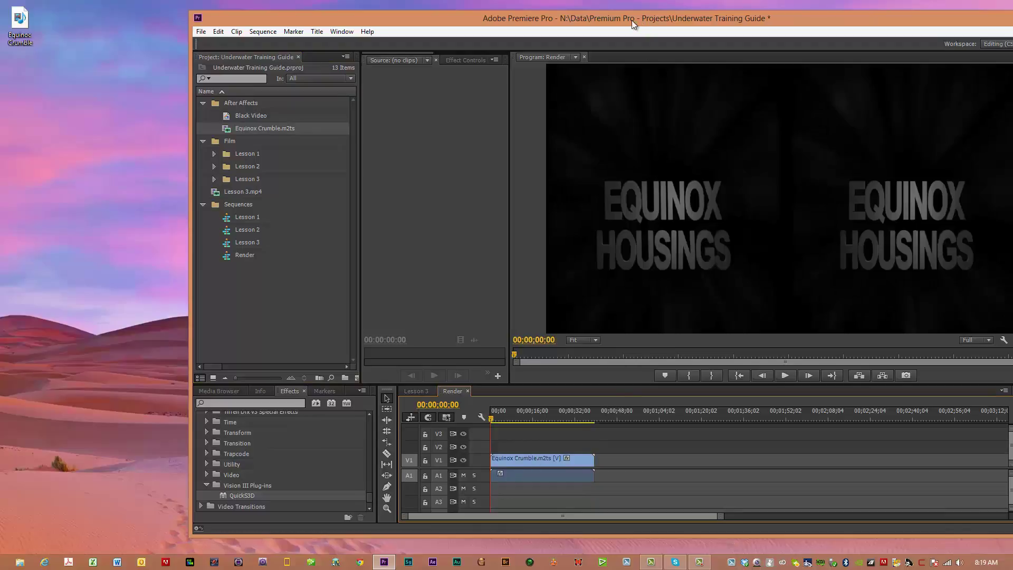
pyautogui.moveTo(631, 20); pyautogui.dragTo(570, 20)
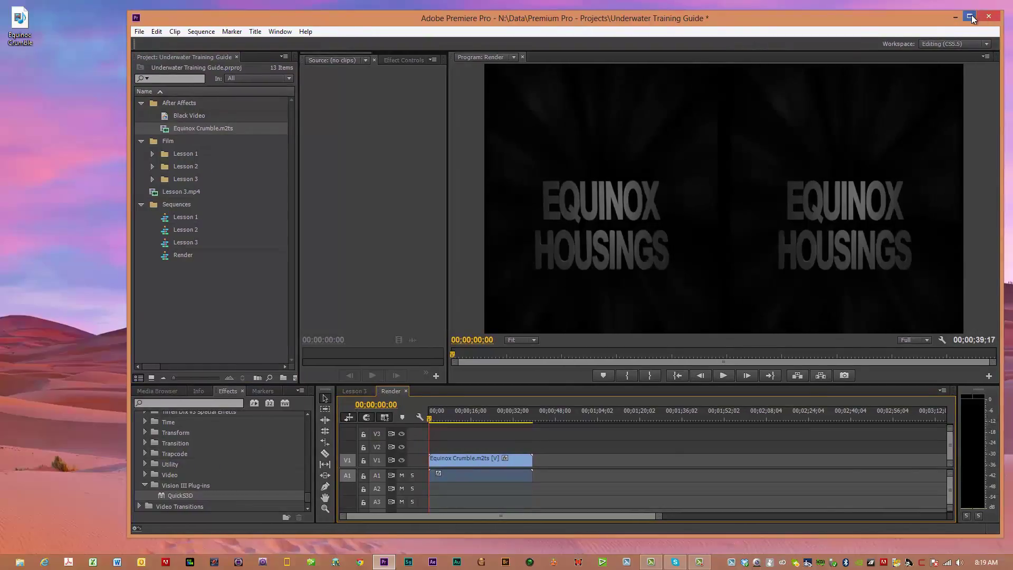
pyautogui.click(971, 17)
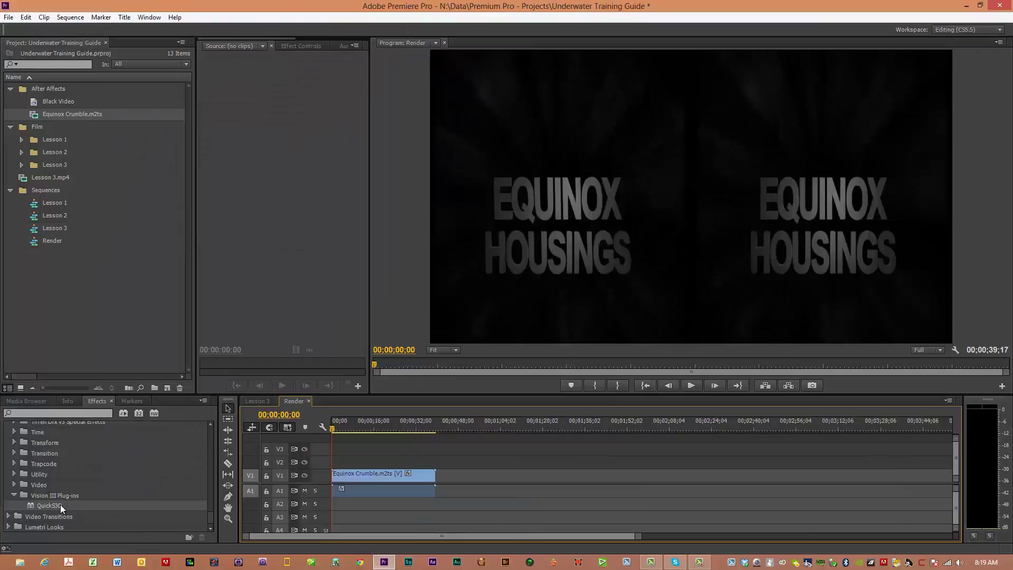
# Step: Apply the QuickS3D effect to the Equinox Crumble clip, showing the Left S3D display with the display option applied
pyautogui.moveTo(60, 504); pyautogui.dragTo(369, 478)
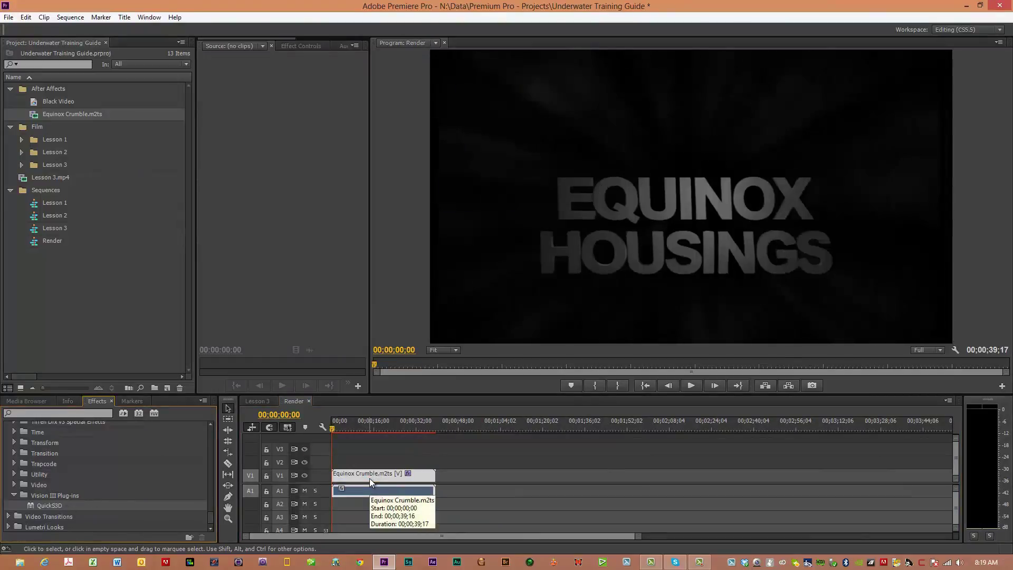
pyautogui.click(302, 46)
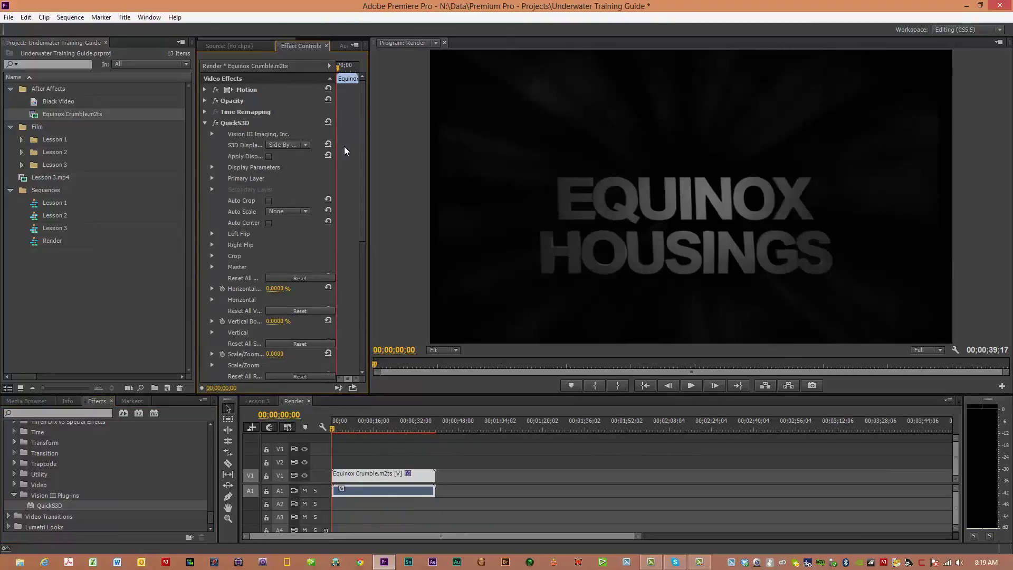
pyautogui.click(304, 146)
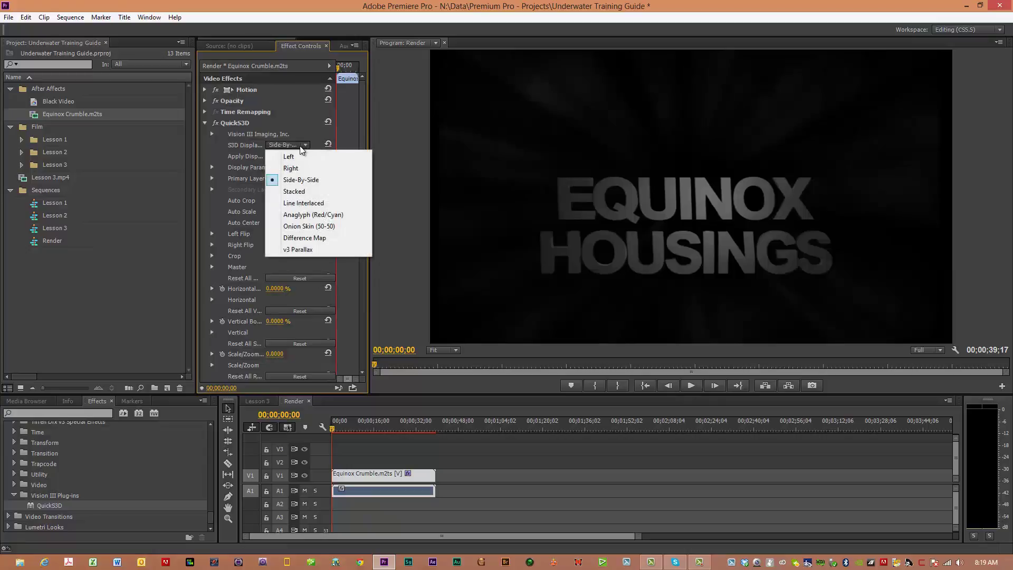
pyautogui.click(290, 150)
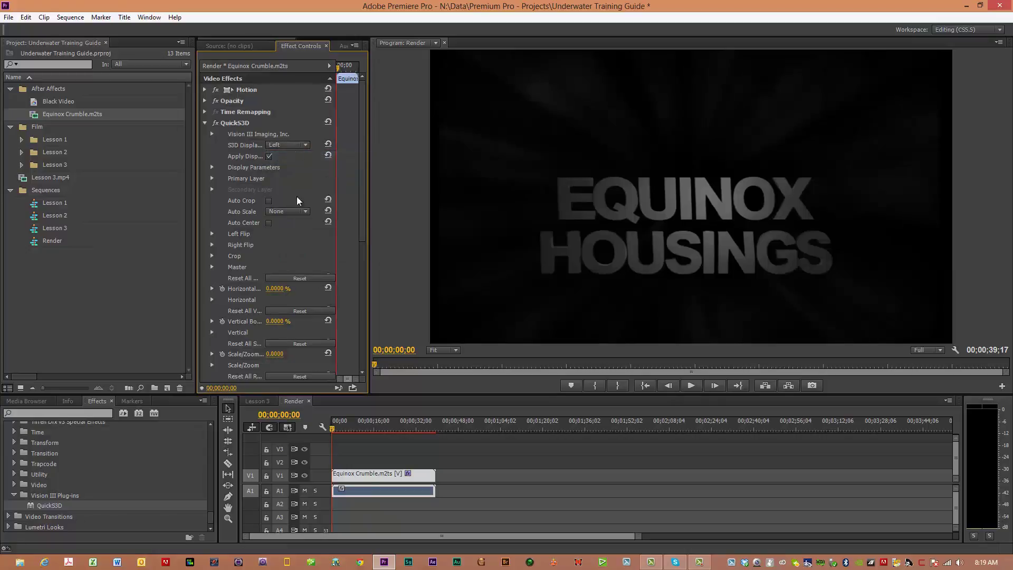
# Step: Play the clip to 00;00;05;18 and compare its Side-By-Side S3D display with the Left display
pyautogui.press('space')
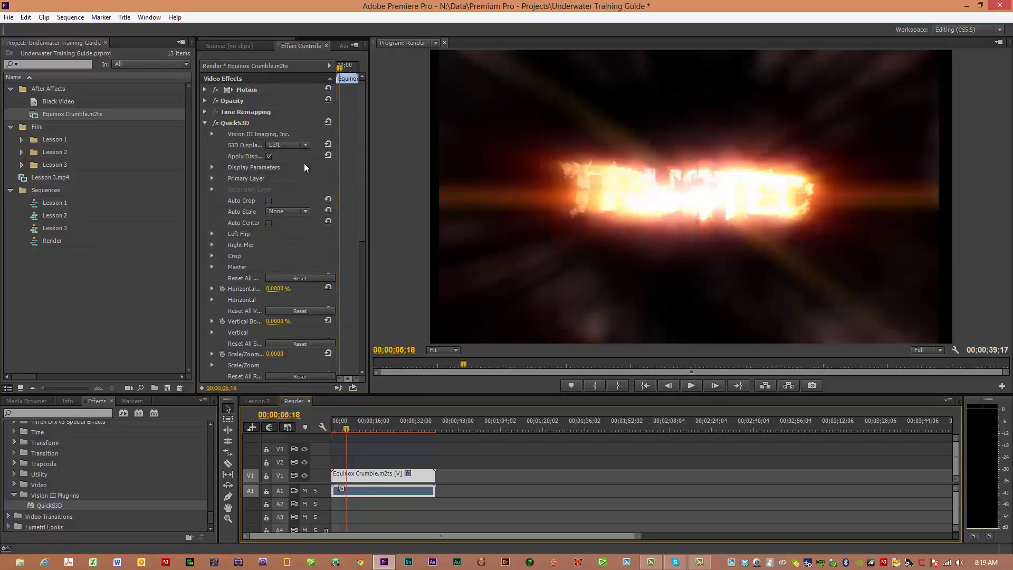
pyautogui.click(305, 145)
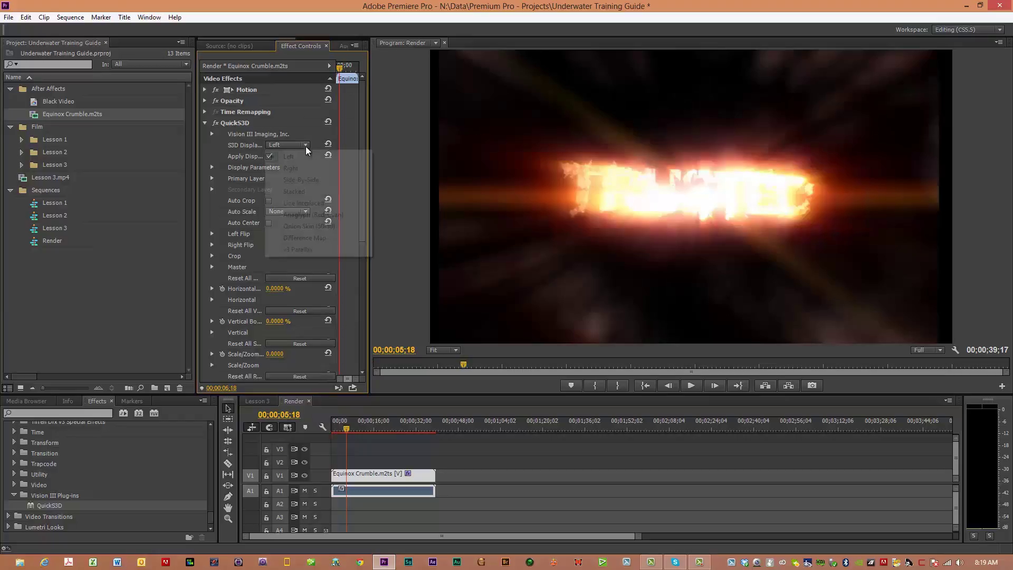
pyautogui.click(303, 180)
pyautogui.click(303, 145)
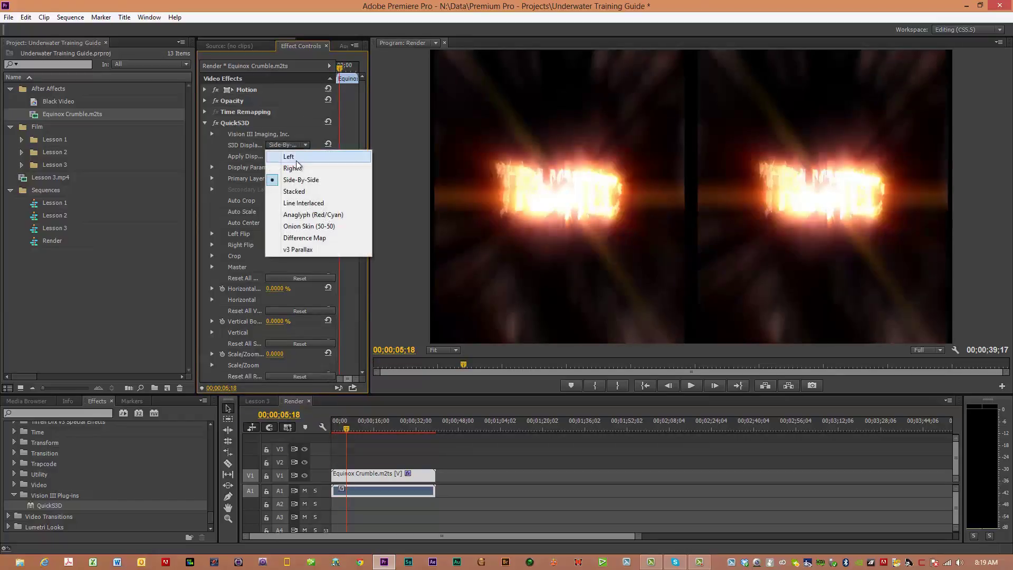
pyautogui.click(296, 160)
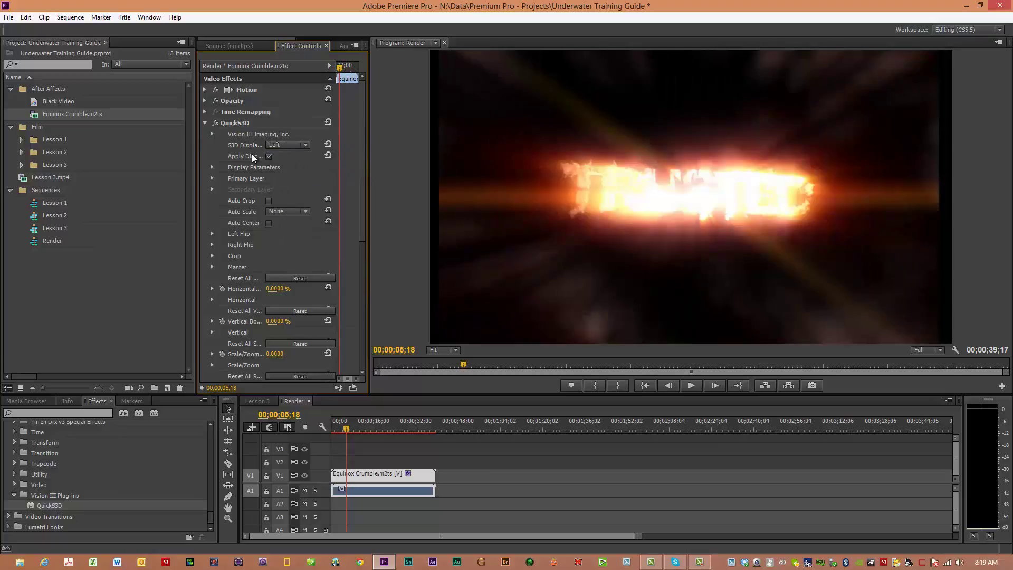
# Step: Replace the Black Video item in the After Affects bin with a new 1920 x 1080, 29.97 fps black video
pyautogui.rightClick(36, 104)
pyautogui.click(55, 135)
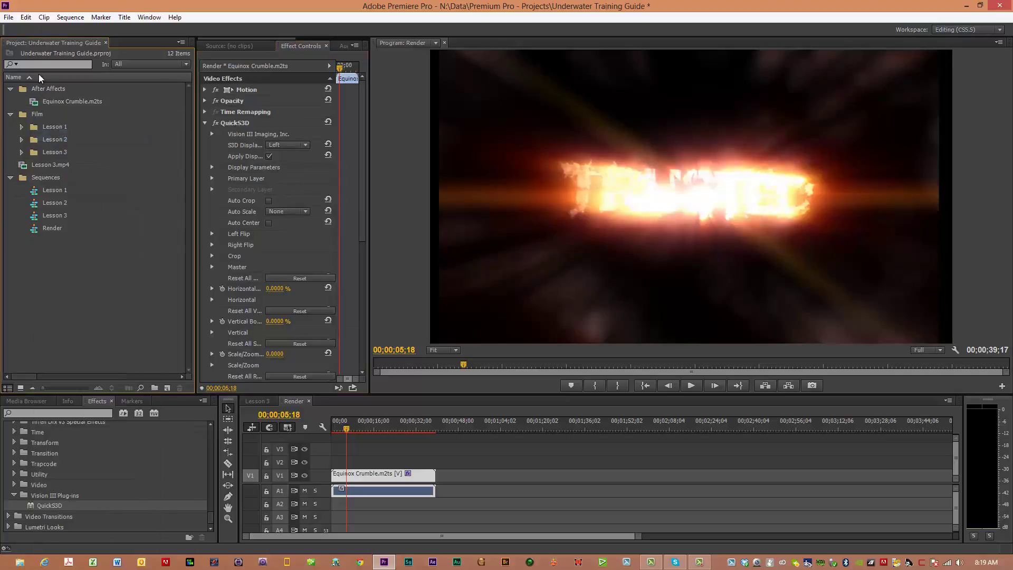
pyautogui.click(10, 17)
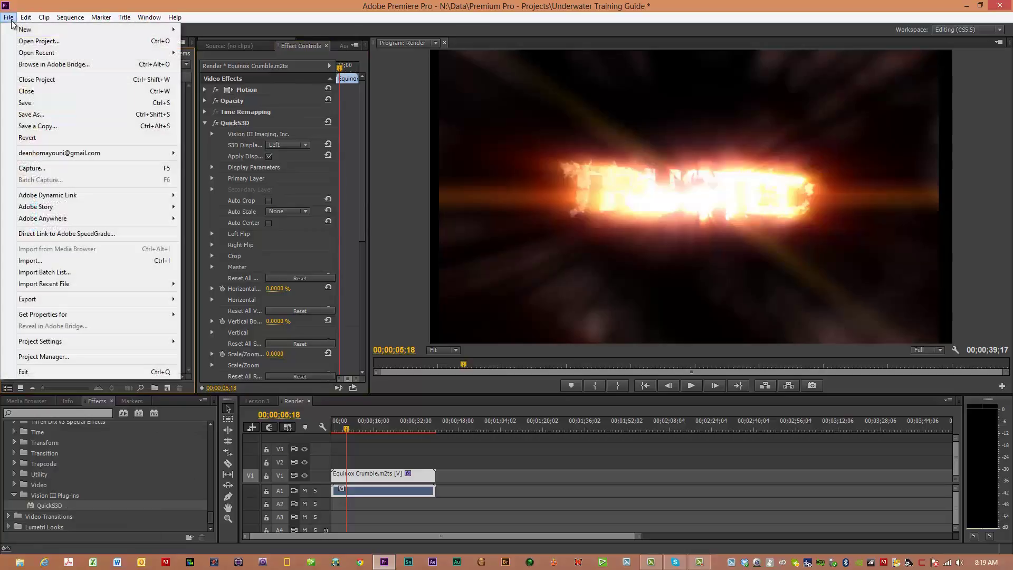
pyautogui.moveTo(17, 30)
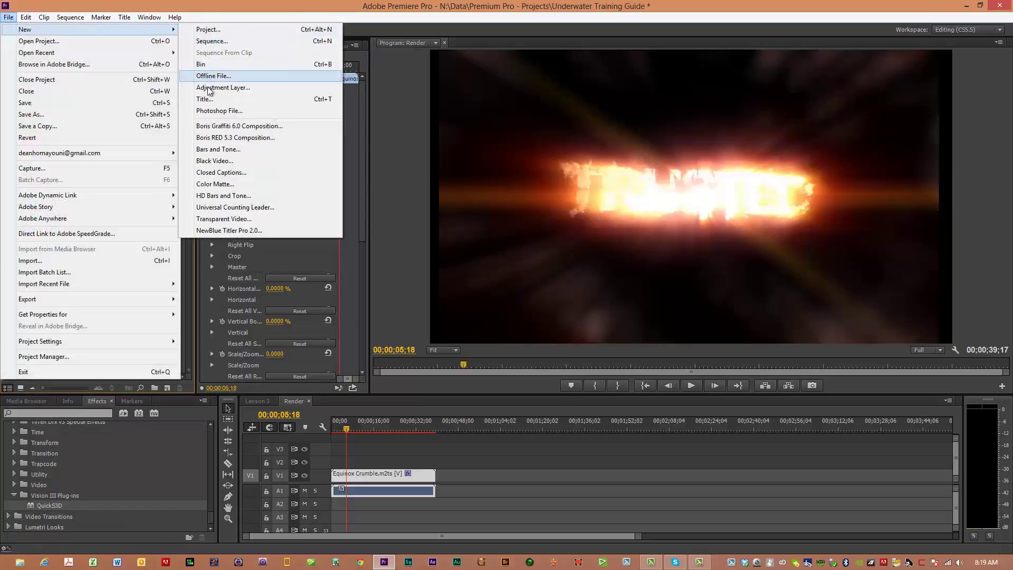
pyautogui.click(212, 161)
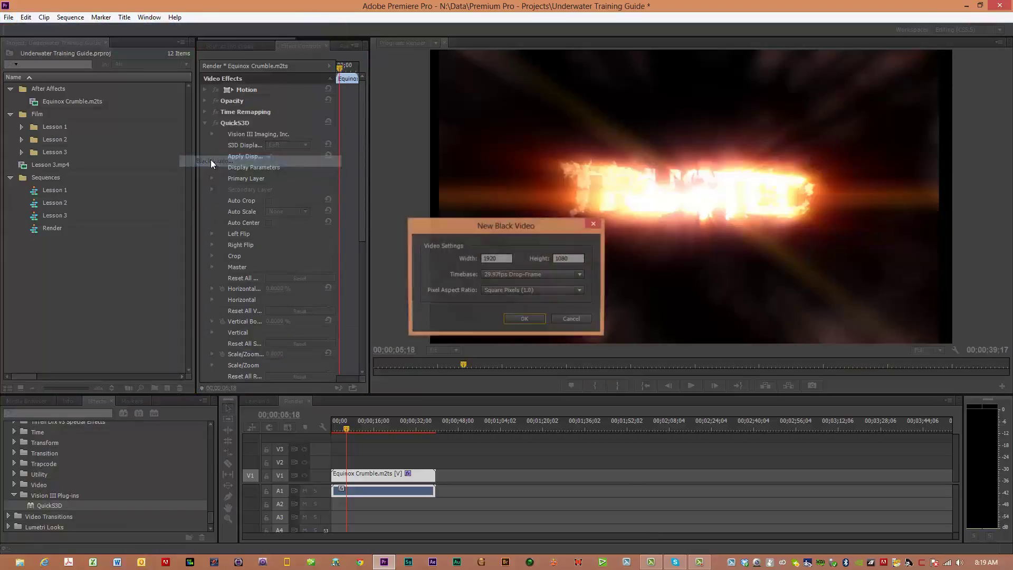
pyautogui.click(508, 318)
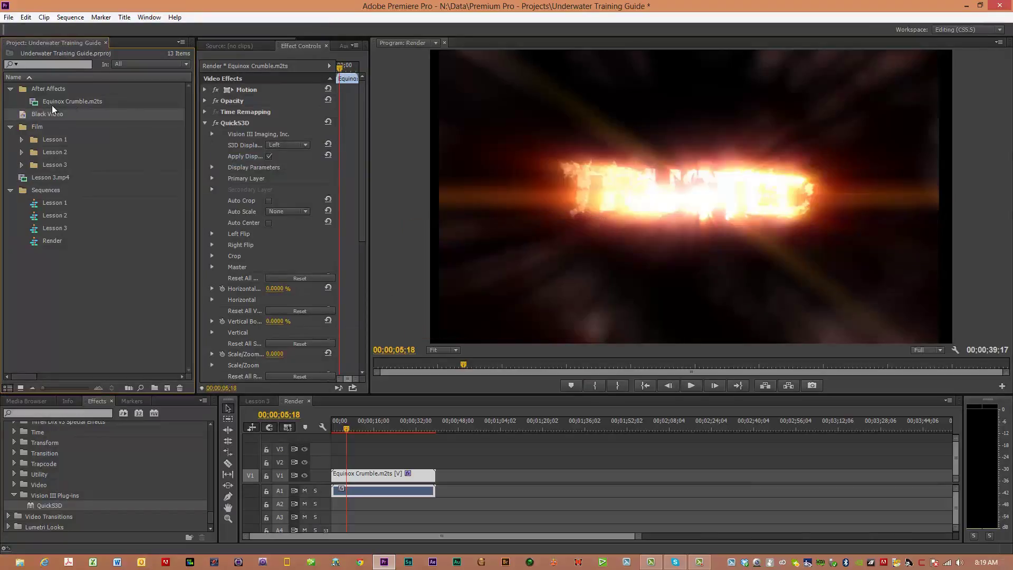
# Step: Add the Black Video clip directly after Equinox Crumble on track V1, cut it at 00;00;41;23 and clear the piece after the cut
pyautogui.moveTo(49, 116); pyautogui.dragTo(436, 483)
pyautogui.click(443, 429)
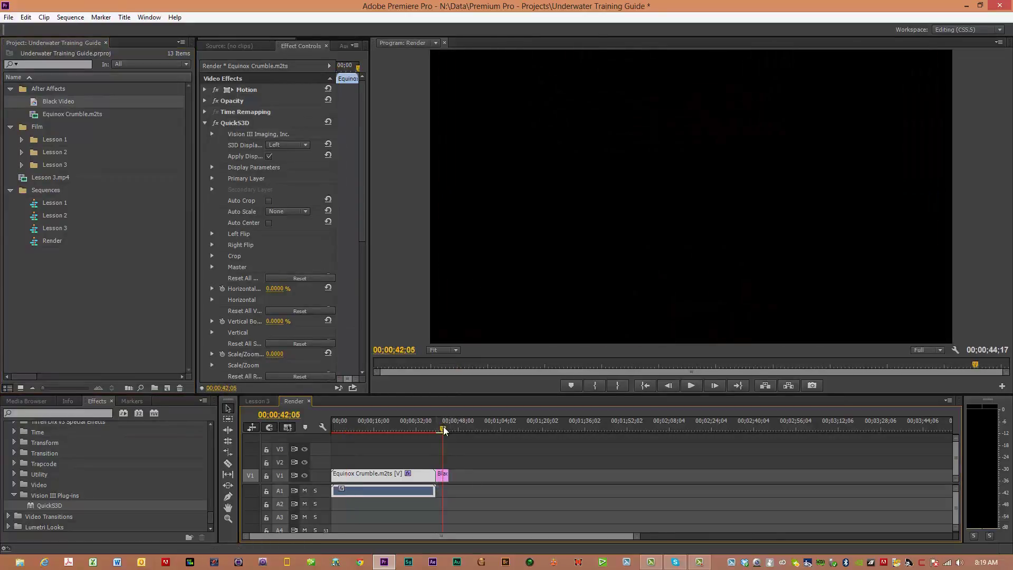
pyautogui.moveTo(443, 430); pyautogui.dragTo(441, 429)
pyautogui.click(229, 466)
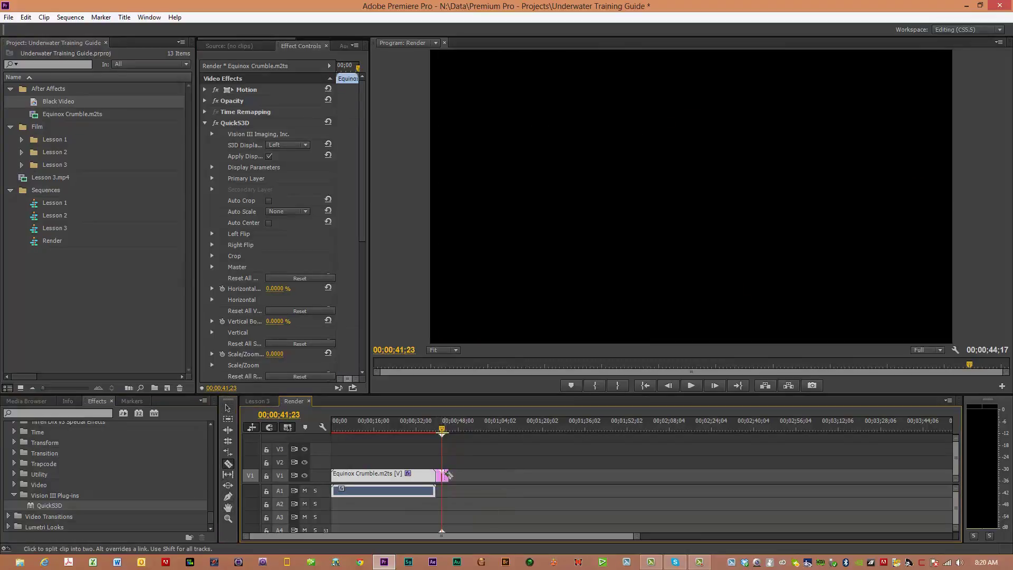
pyautogui.rightClick(443, 475)
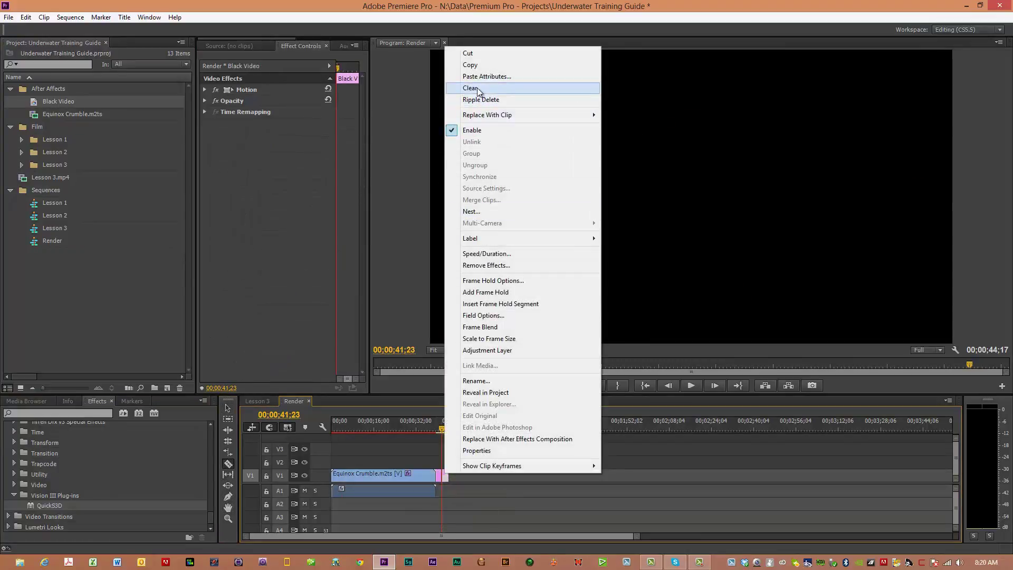
pyautogui.click(476, 90)
# Step: Copy the Lesson 3.mp4 clip under the playhead in the Lesson 3 sequence
pyautogui.click(249, 401)
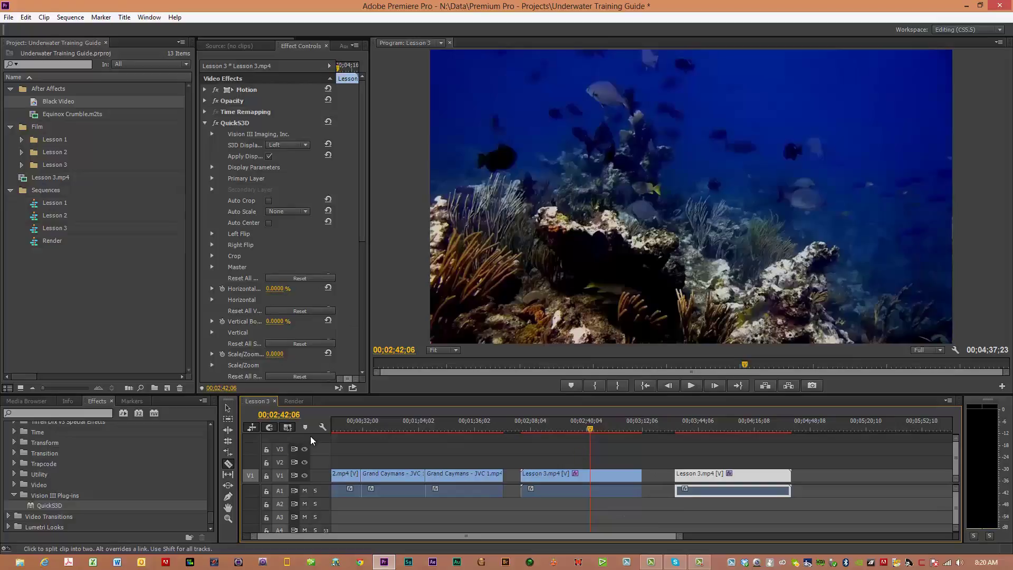
pyautogui.press('v')
pyautogui.click(635, 475)
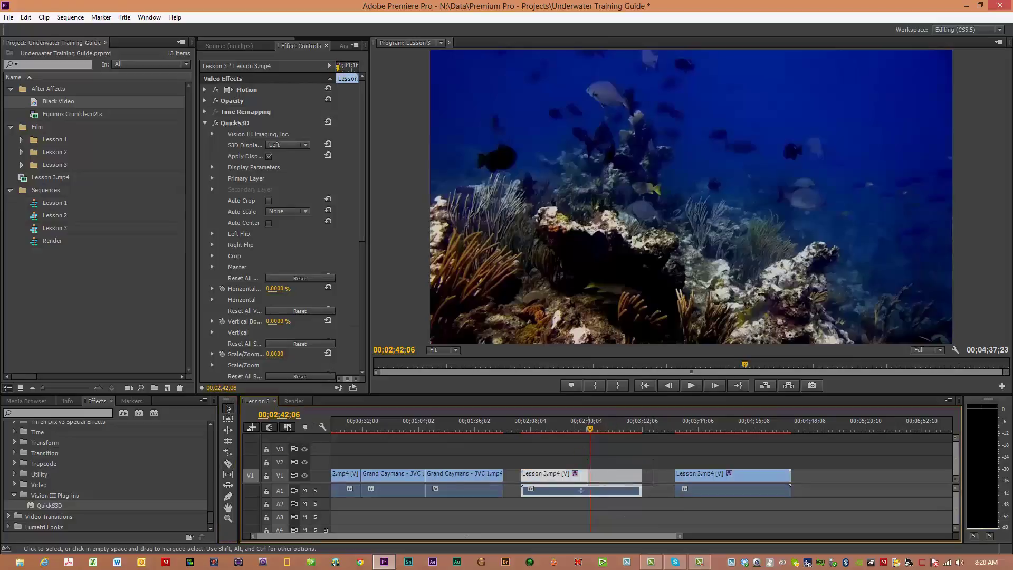
pyautogui.rightClick(566, 478)
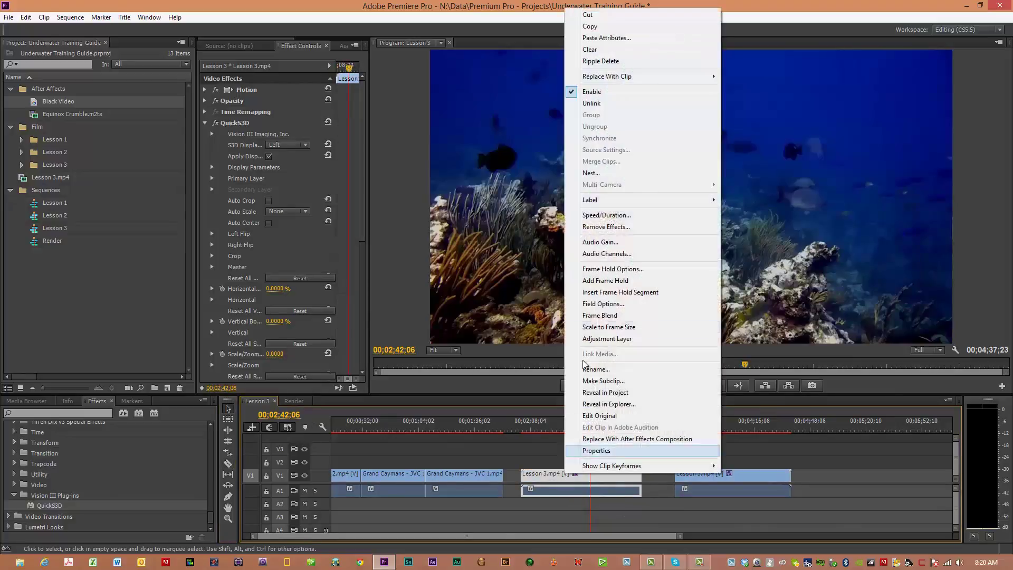
pyautogui.click(586, 26)
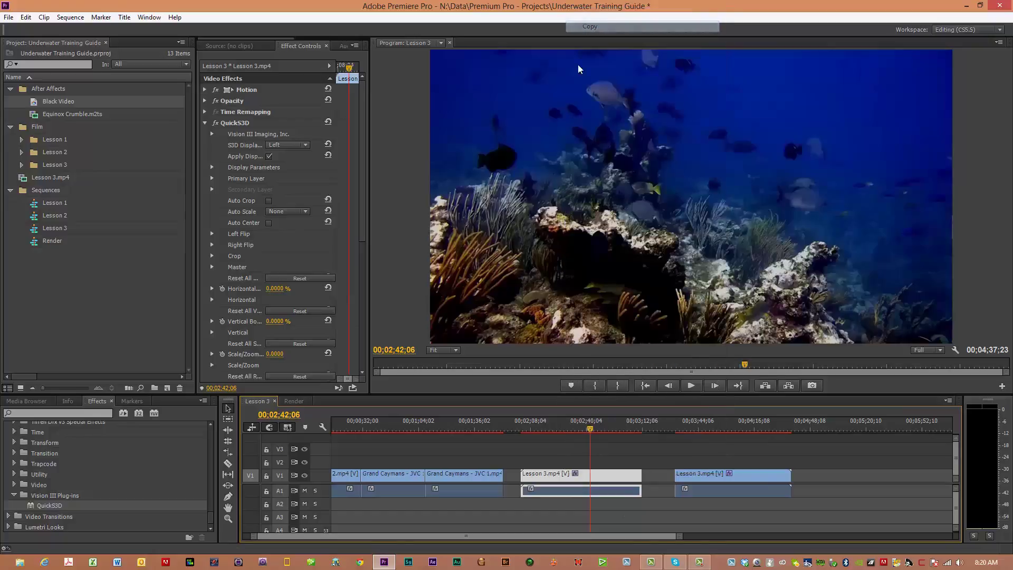
# Step: Paste the copied Lesson 3.mp4 clip into the Render sequence at 00;00;59;10 and ripple delete the gap between it and the black video
pyautogui.click(292, 401)
pyautogui.click(488, 426)
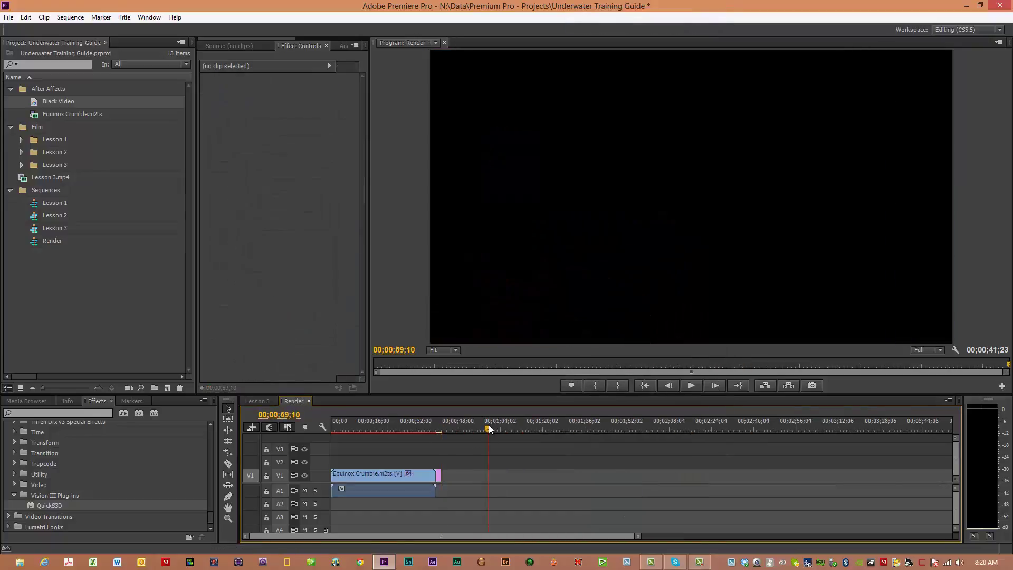
pyautogui.click(11, 20)
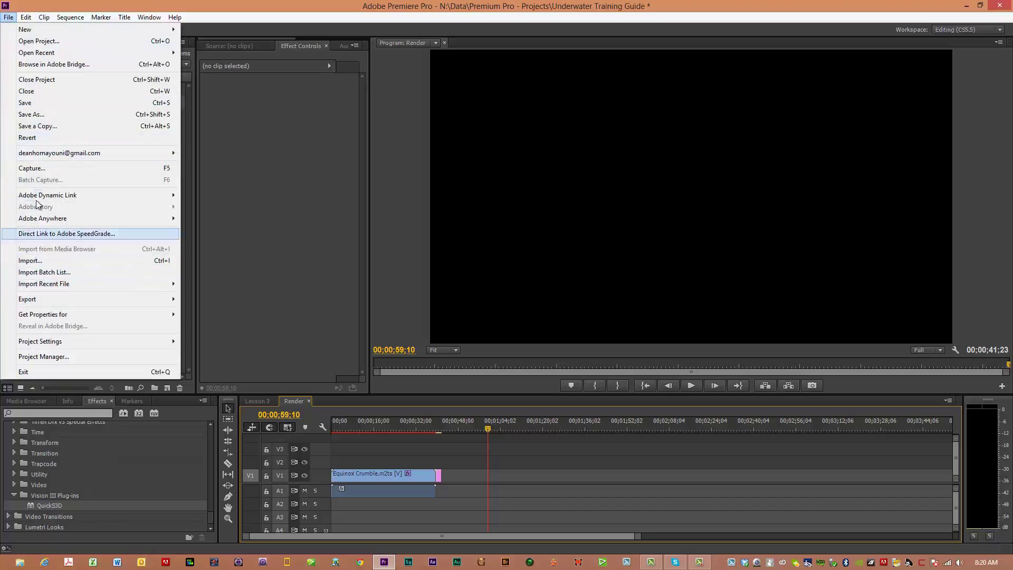
pyautogui.moveTo(25, 17)
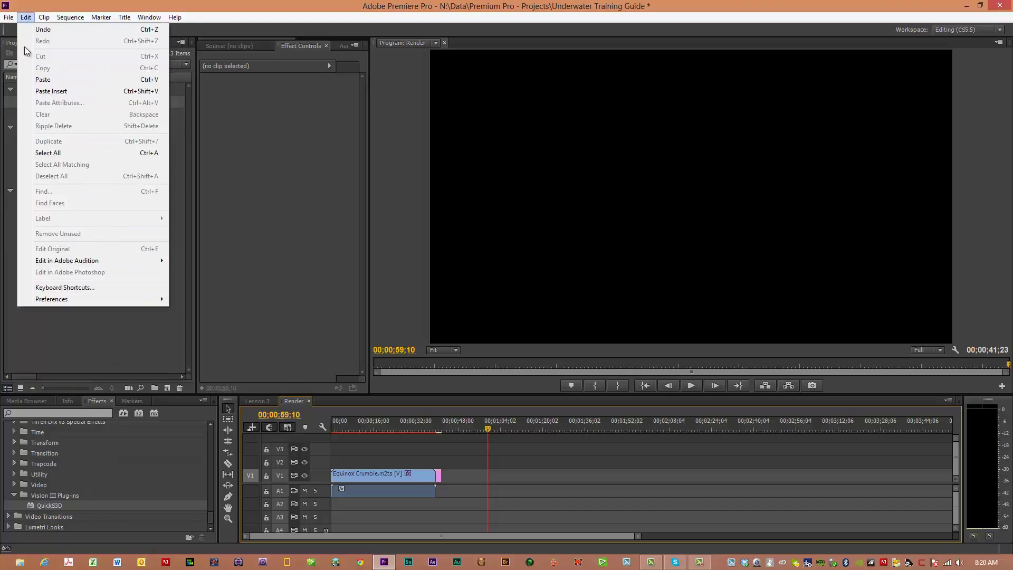
pyautogui.click(44, 79)
pyautogui.rightClick(455, 476)
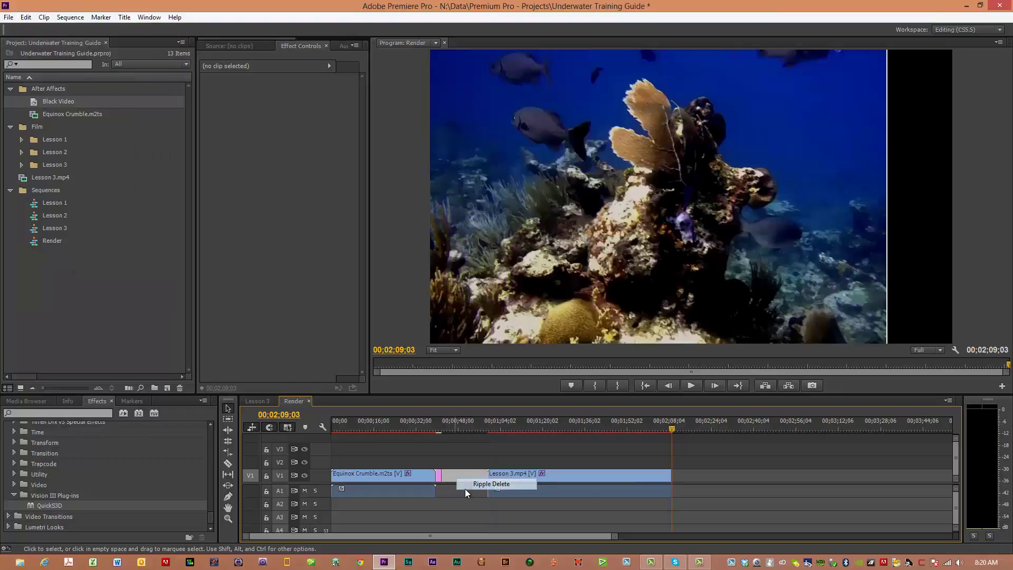
pyautogui.click(464, 488)
pyautogui.click(413, 424)
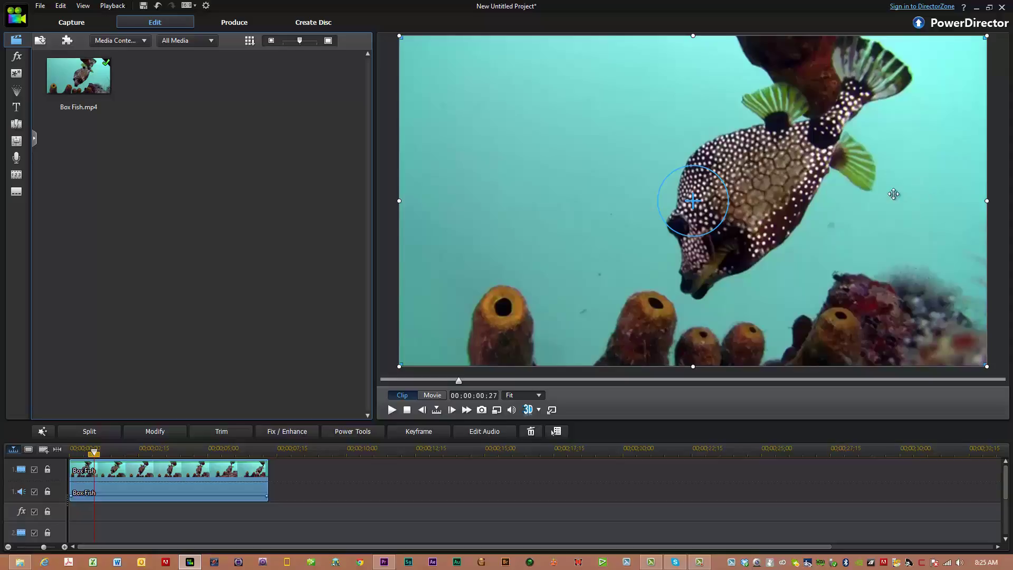
# Step: In PowerDirector, enable 2D to 3D conversion for the Box Fish clip and turn on 3D Orientation with Horizontal set to 5
pyautogui.click(351, 431)
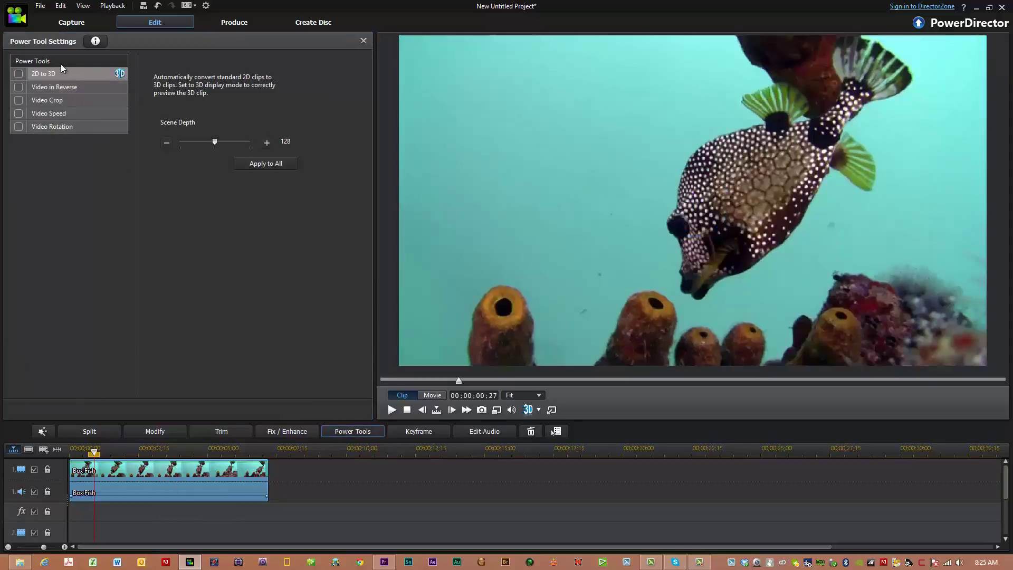
pyautogui.click(19, 74)
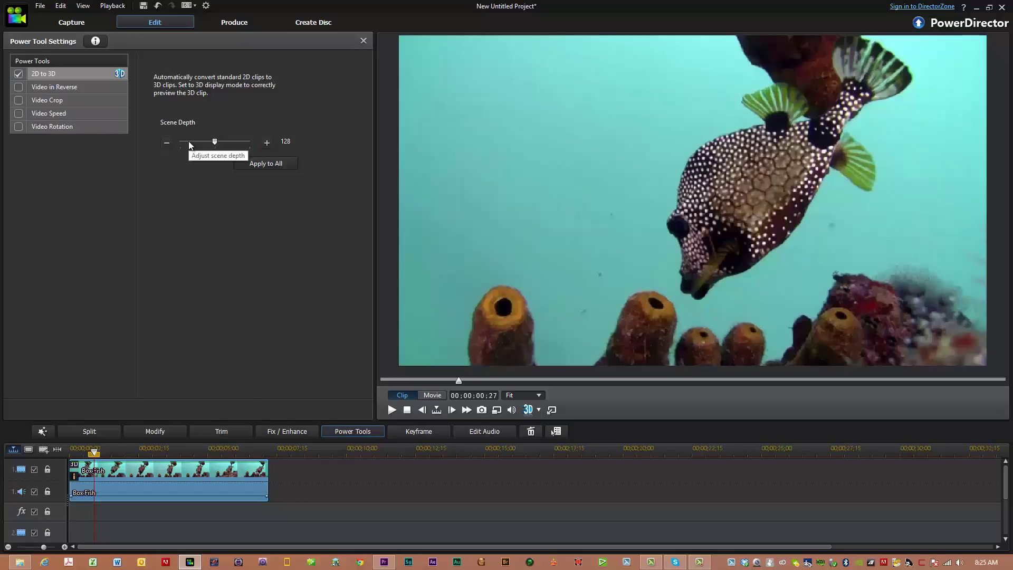
pyautogui.click(279, 432)
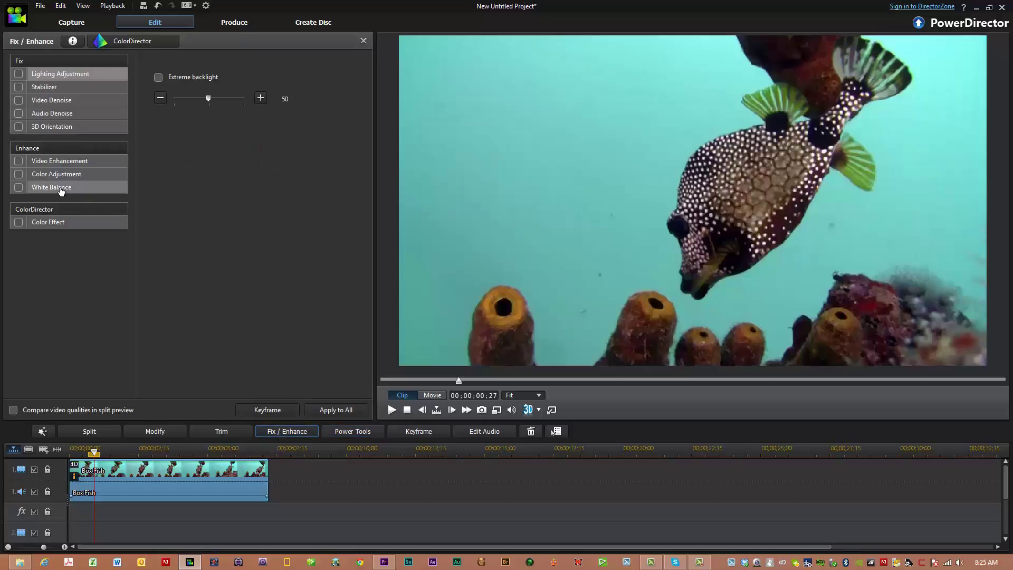
pyautogui.click(19, 127)
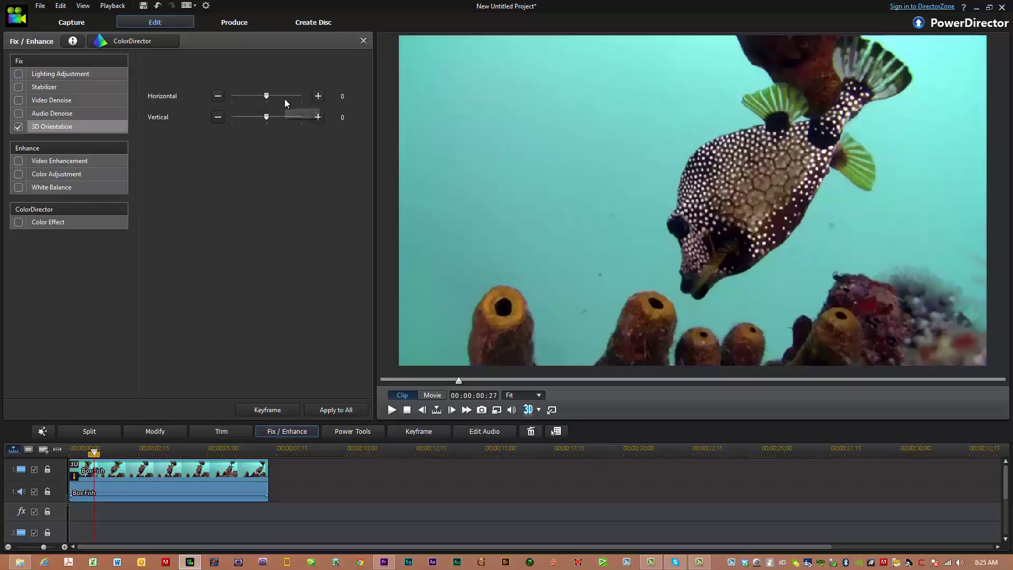
pyautogui.click(318, 97)
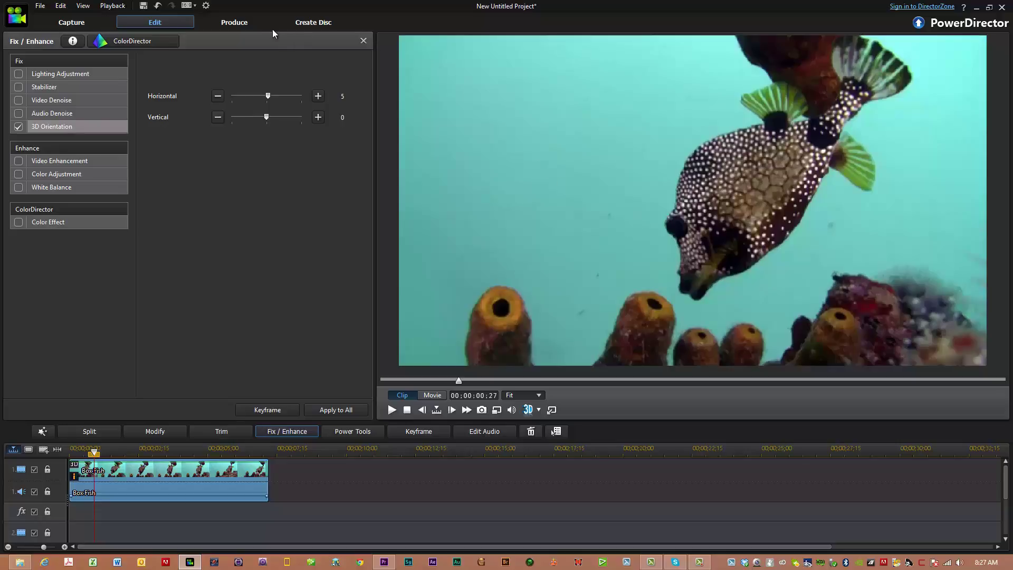
# Step: Configure 3D production as H.264 AVC in Side-by-Side Half Width (L/R) format with the AVC 1920 x 1080/60i (24 Mbps) profile
pyautogui.click(246, 25)
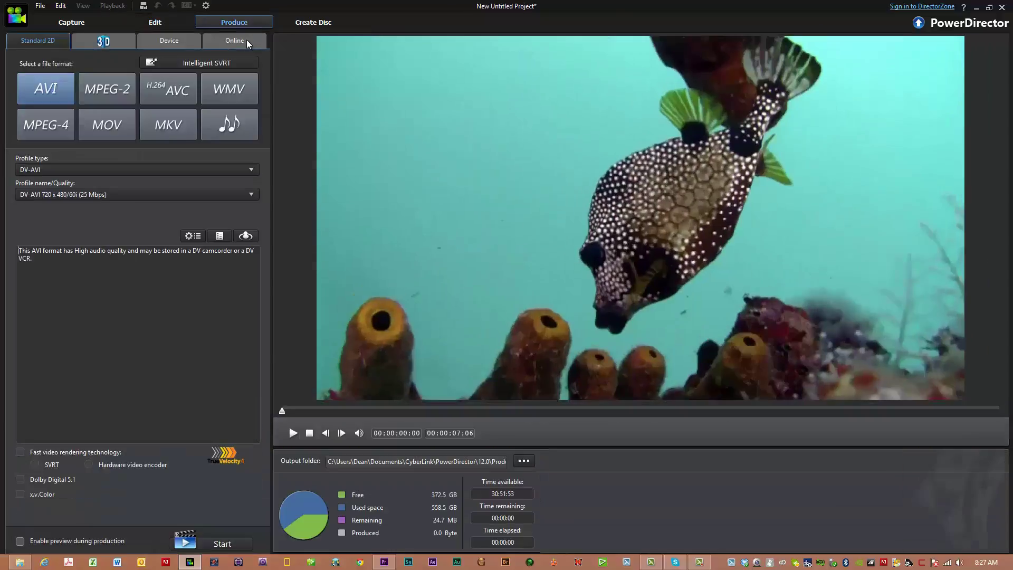
pyautogui.click(121, 40)
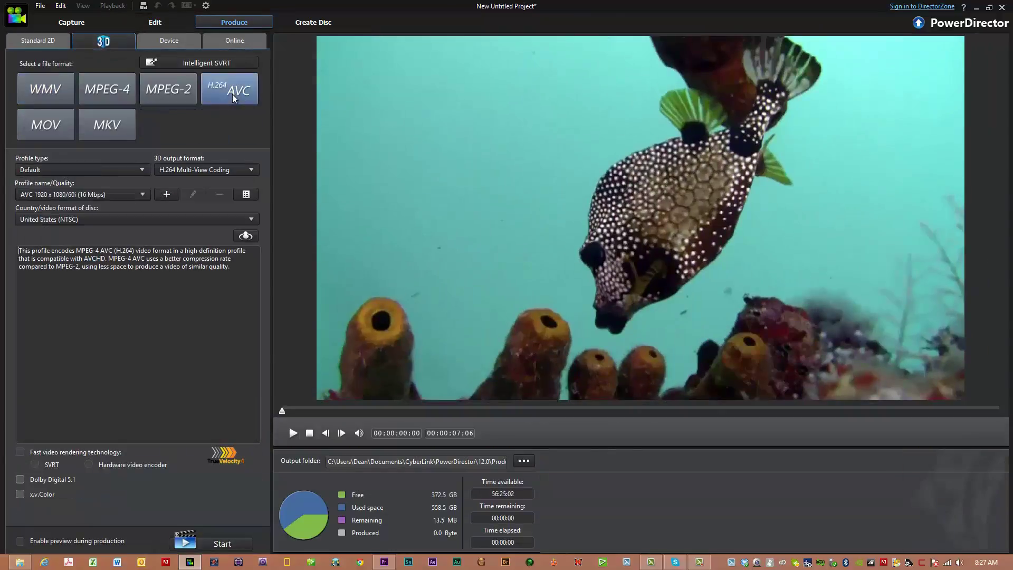
pyautogui.click(251, 171)
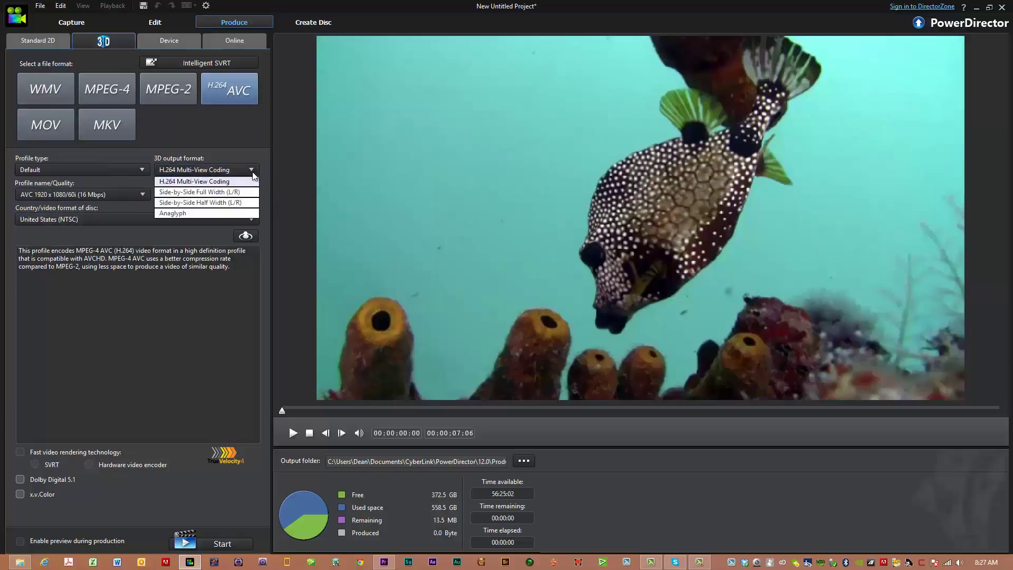
pyautogui.click(228, 202)
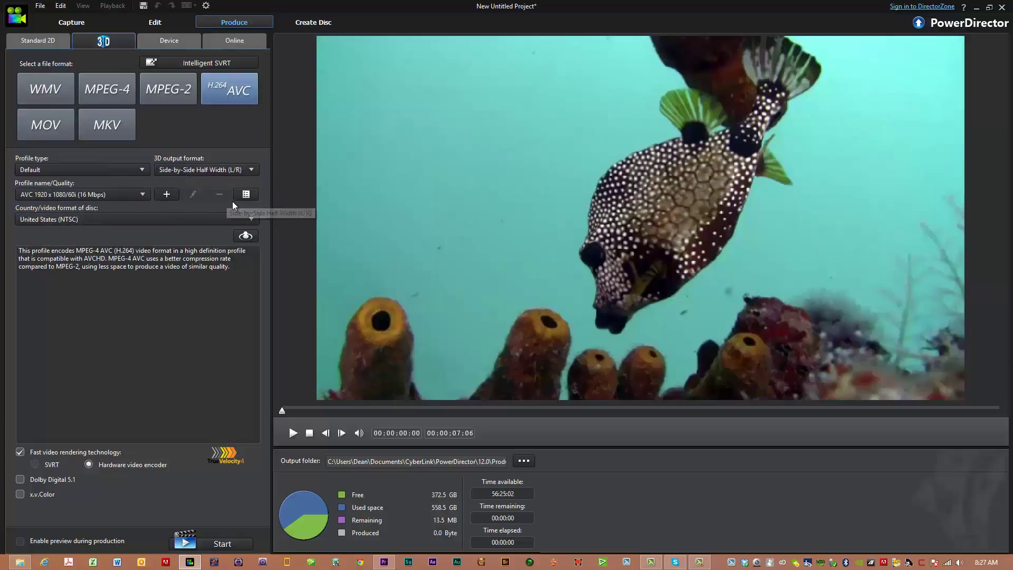
pyautogui.click(144, 195)
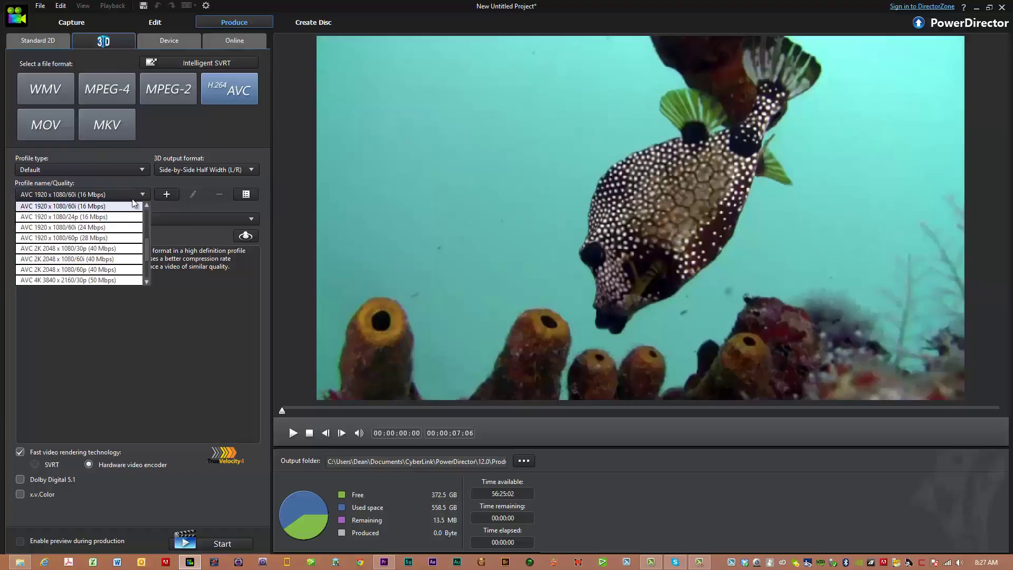
pyautogui.click(93, 227)
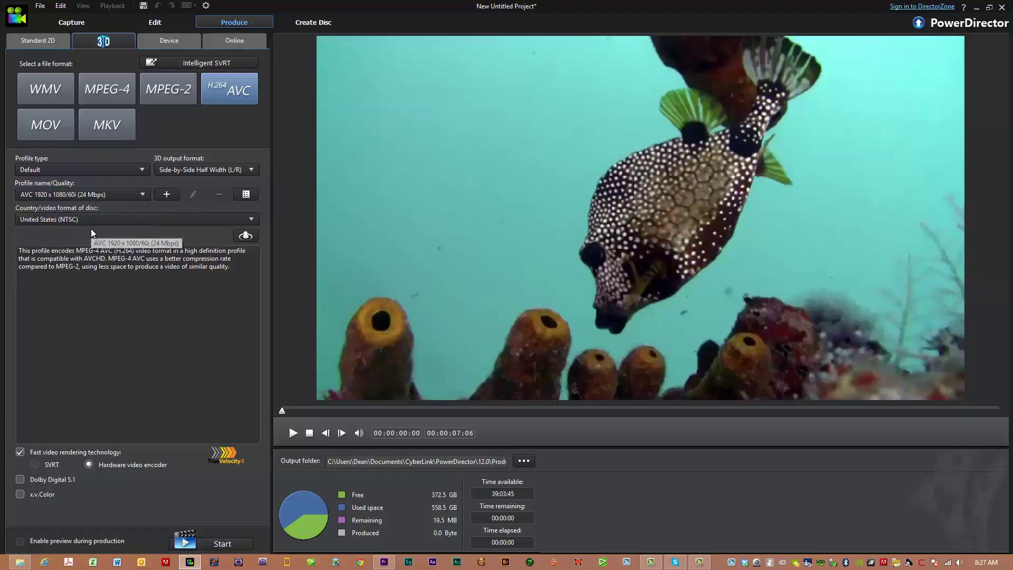
# Step: Set the production output to a desktop file named Box Fish - 2D to 3D
pyautogui.click(524, 461)
pyautogui.click(371, 218)
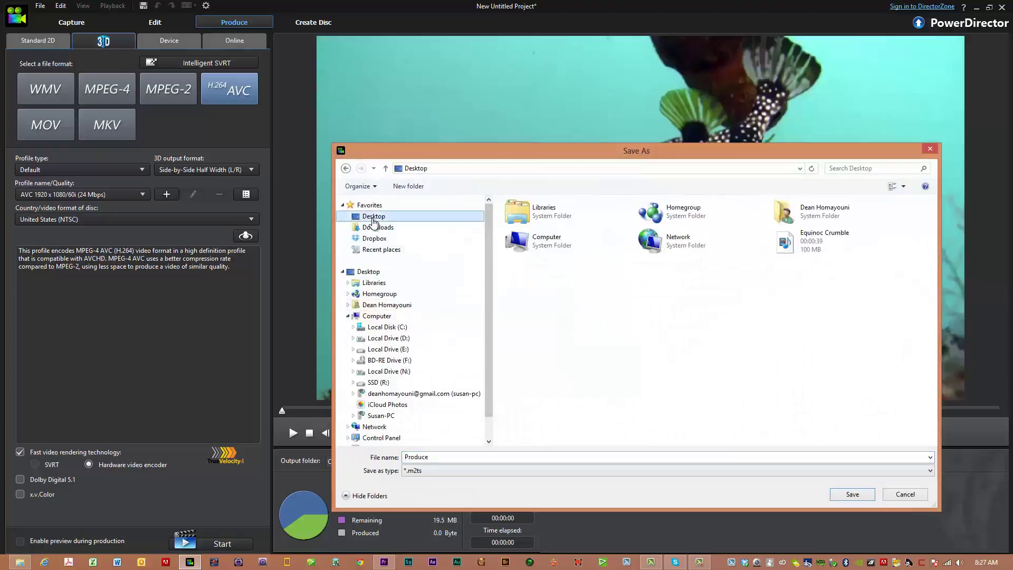
pyautogui.doubleClick(439, 460)
pyautogui.press('BackSpace')
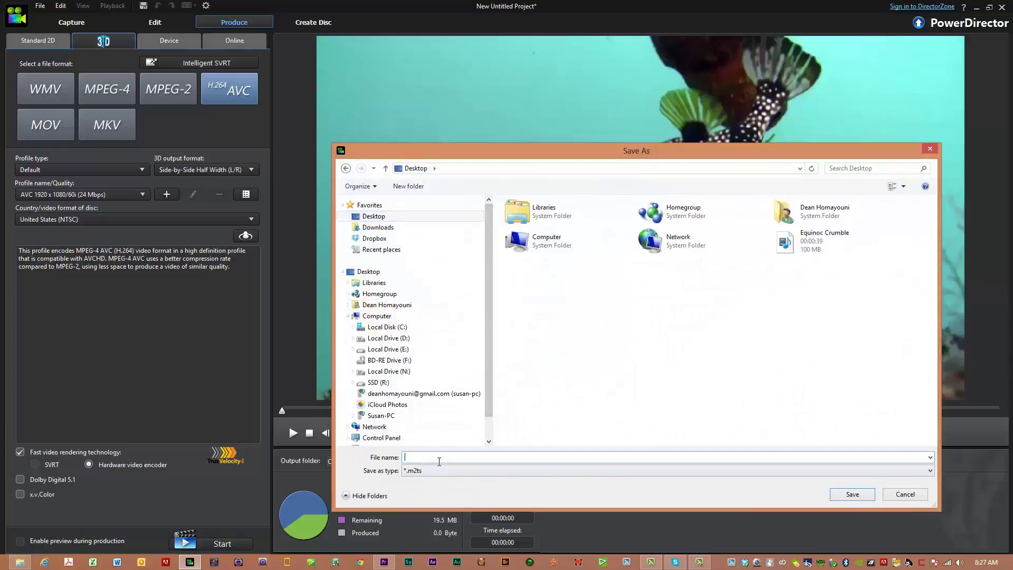
pyautogui.write('Box Fish - 2D to 2')
pyautogui.write('D')
pyautogui.click(843, 496)
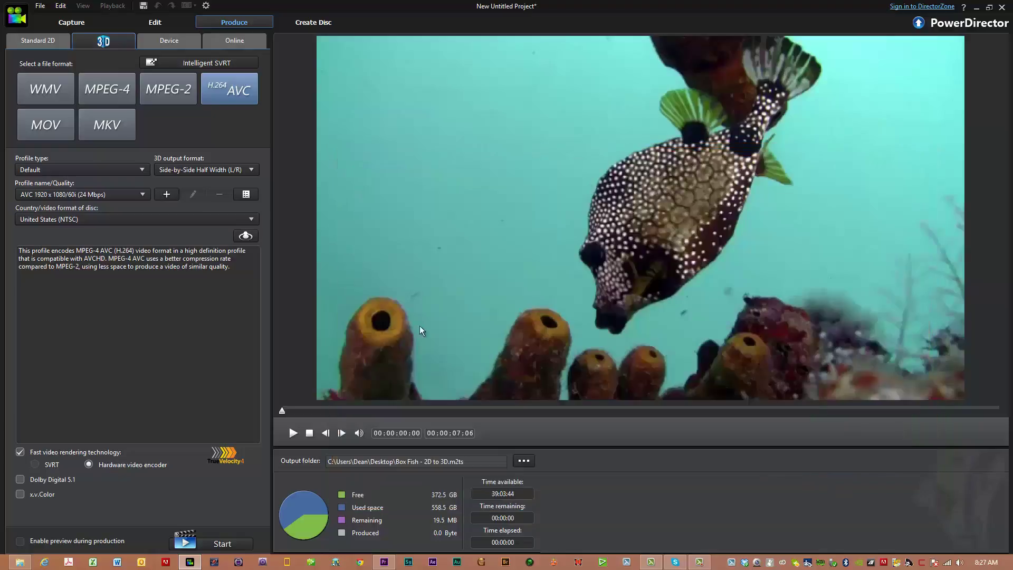
# Step: Produce the 3D movie file and close PowerDirector without saving the project changes
pyautogui.click(216, 547)
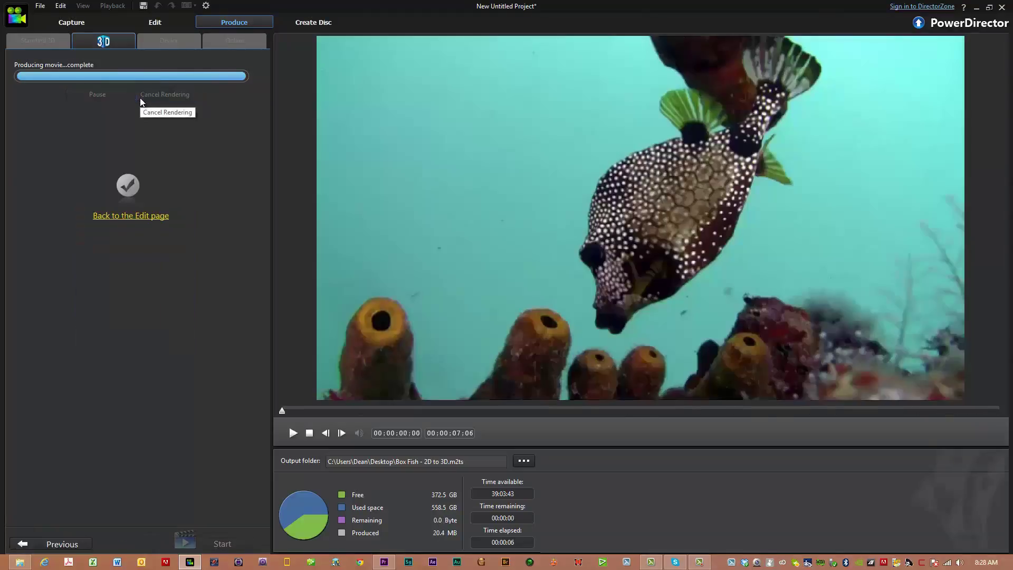
pyautogui.click(999, 8)
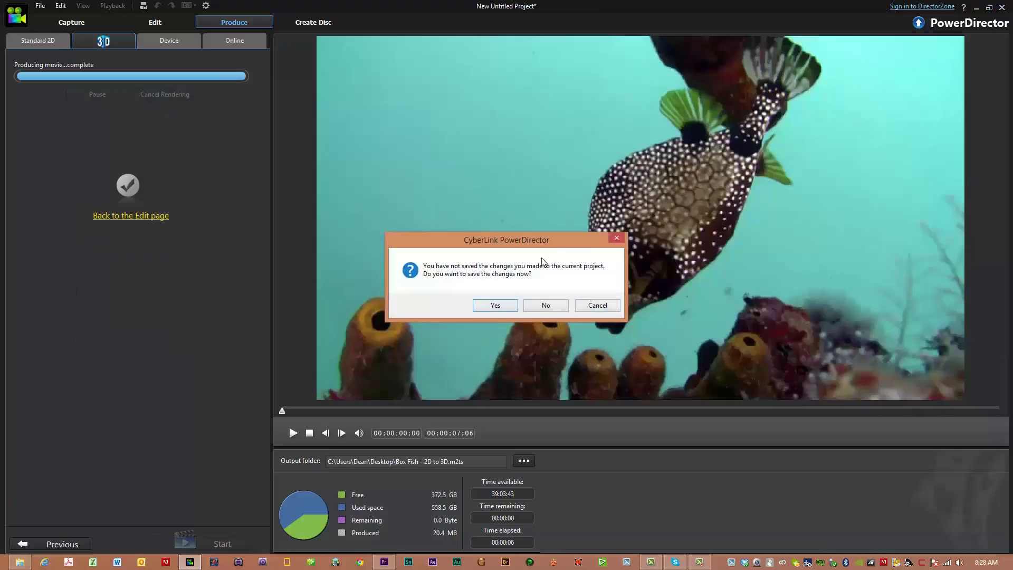
pyautogui.click(540, 306)
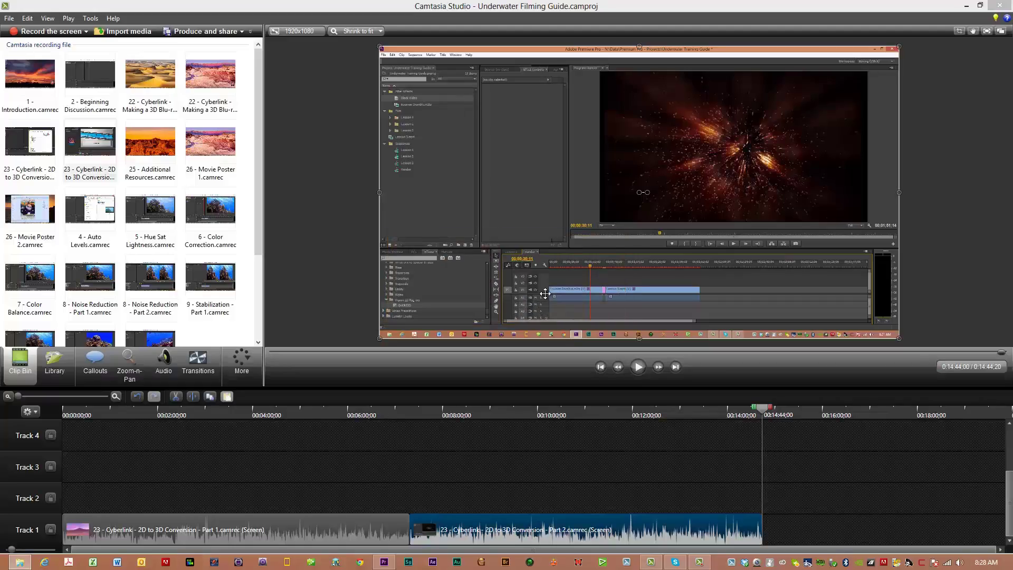
# Step: Switch to Premiere Pro, import Box Fish - 2D to 3D.m2ts from the desktop and create a bin named 2D to 3D Converted Assets
pyautogui.click(967, 7)
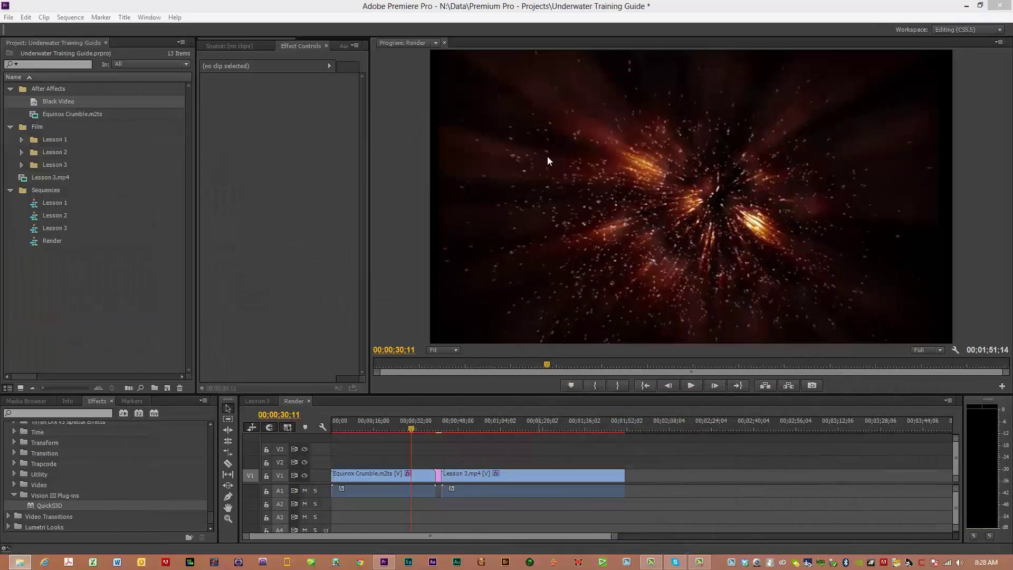
pyautogui.click(979, 5)
pyautogui.moveTo(17, 73); pyautogui.dragTo(170, 315)
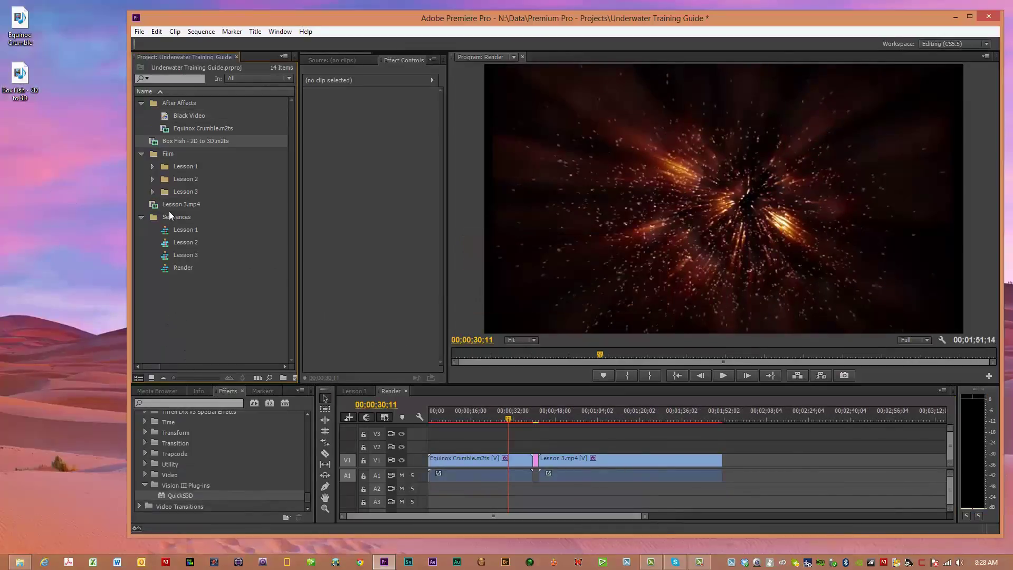
pyautogui.click(177, 309)
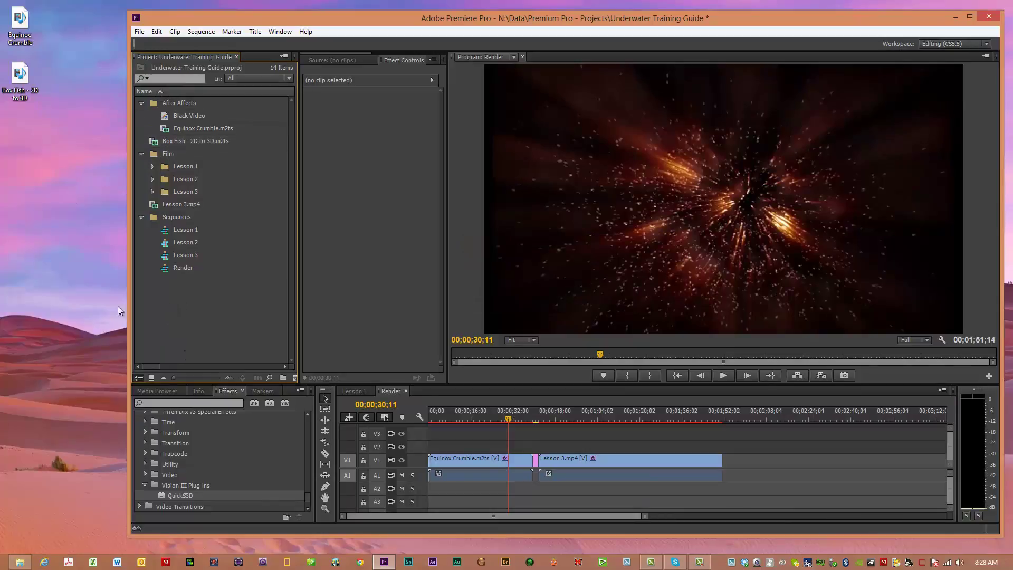
pyautogui.click(286, 377)
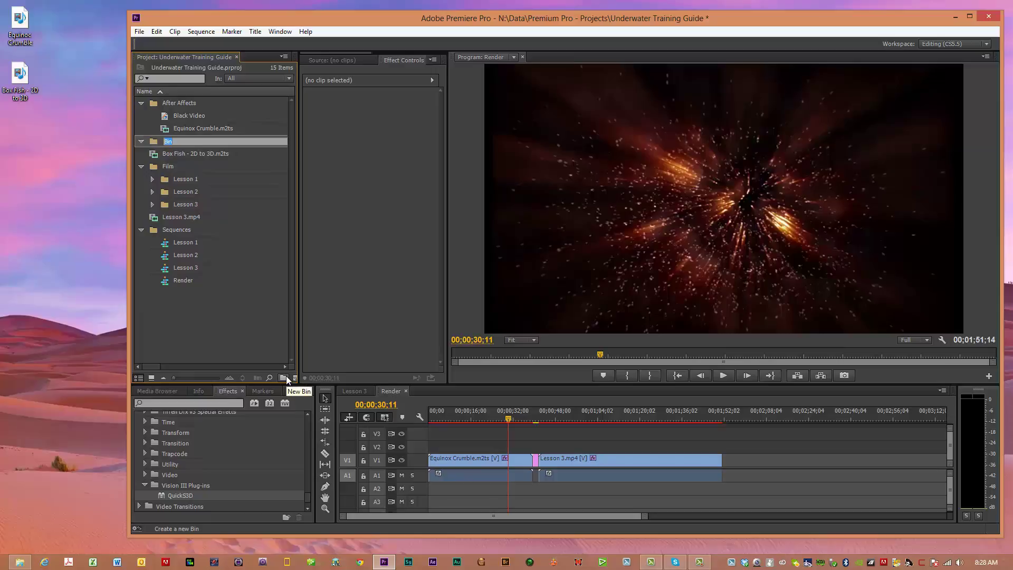
pyautogui.write('2D to 3D Converted Assets')
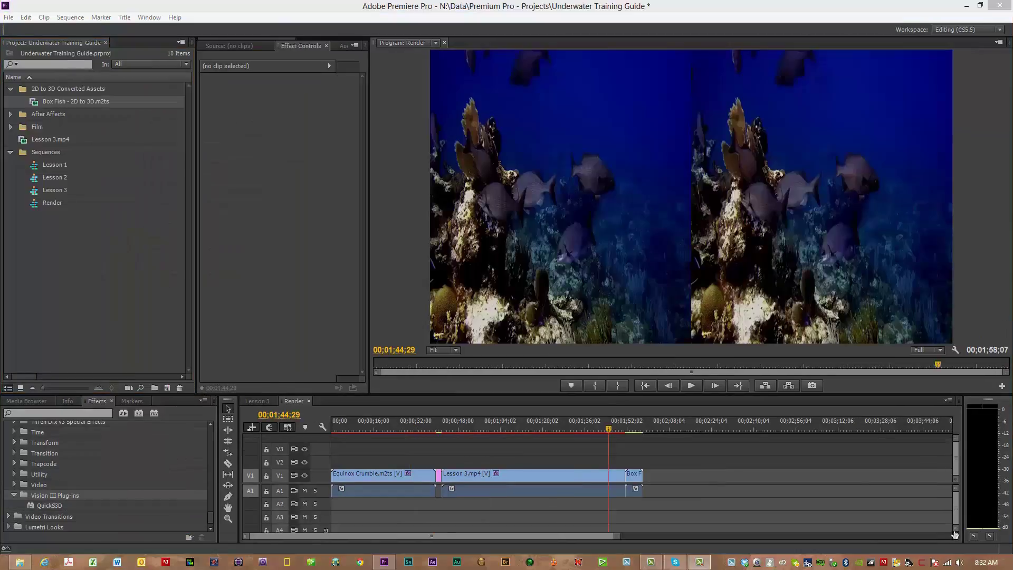
# Step: Apply the QuickS3D effect to the Box Fish clip in the Render sequence, with the playhead parked at 00;01;55;11
pyautogui.click(634, 477)
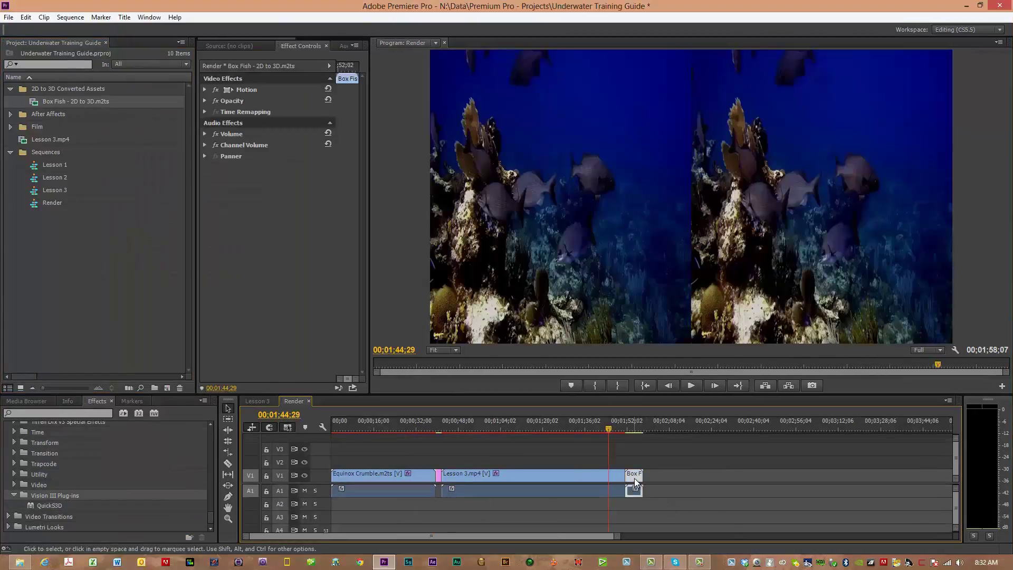
pyautogui.click(635, 428)
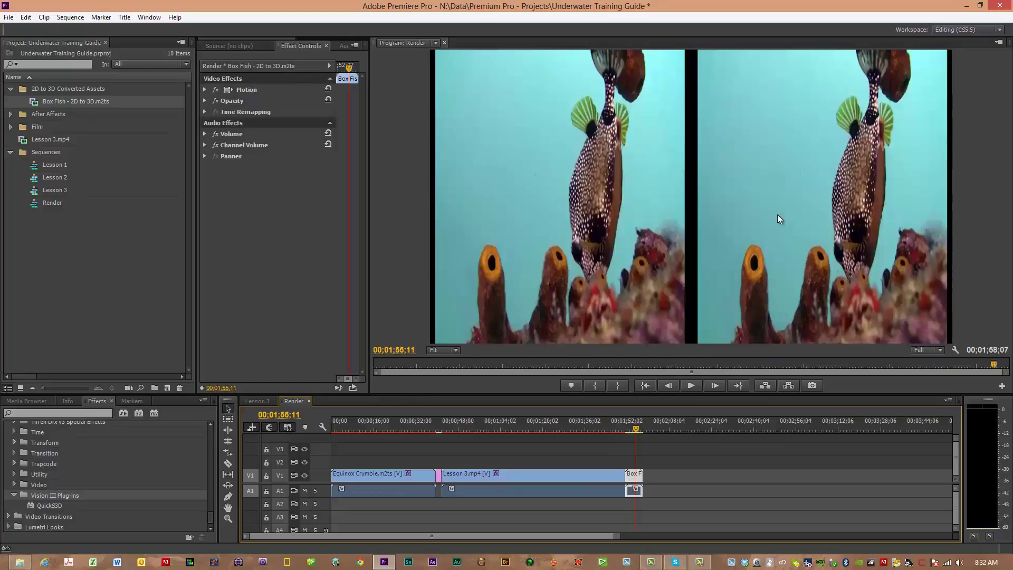
pyautogui.click(54, 504)
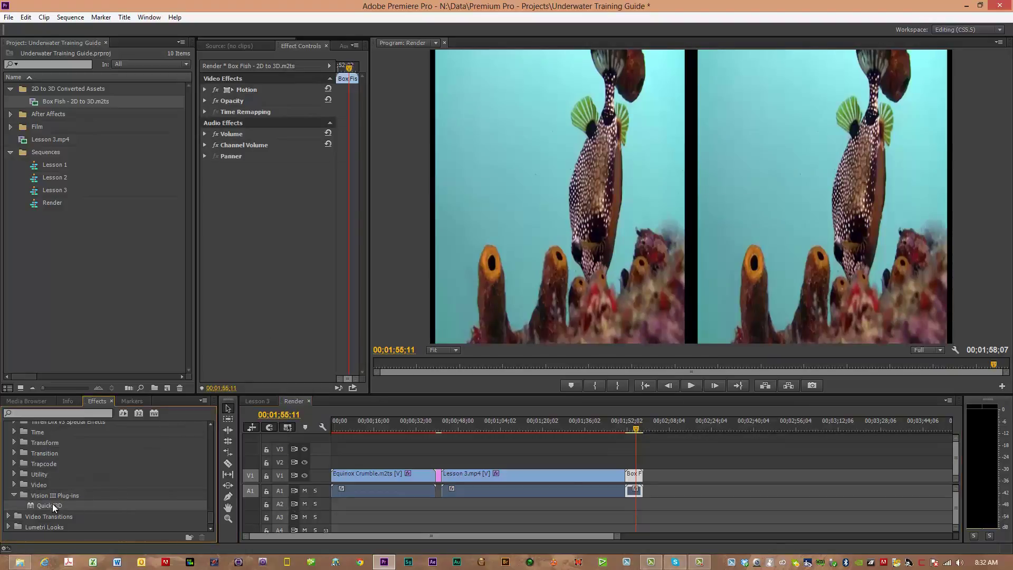
pyautogui.moveTo(45, 507); pyautogui.dragTo(641, 480)
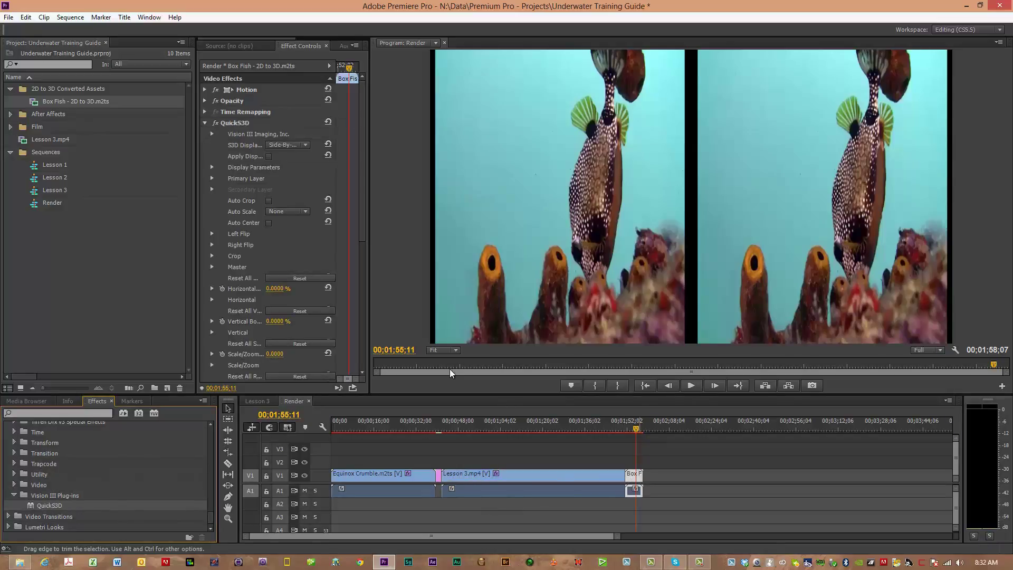
# Step: Set the QuickS3D display mode of the Box Fish clip to Left after checking the Right view against it
pyautogui.click(308, 147)
pyautogui.click(296, 151)
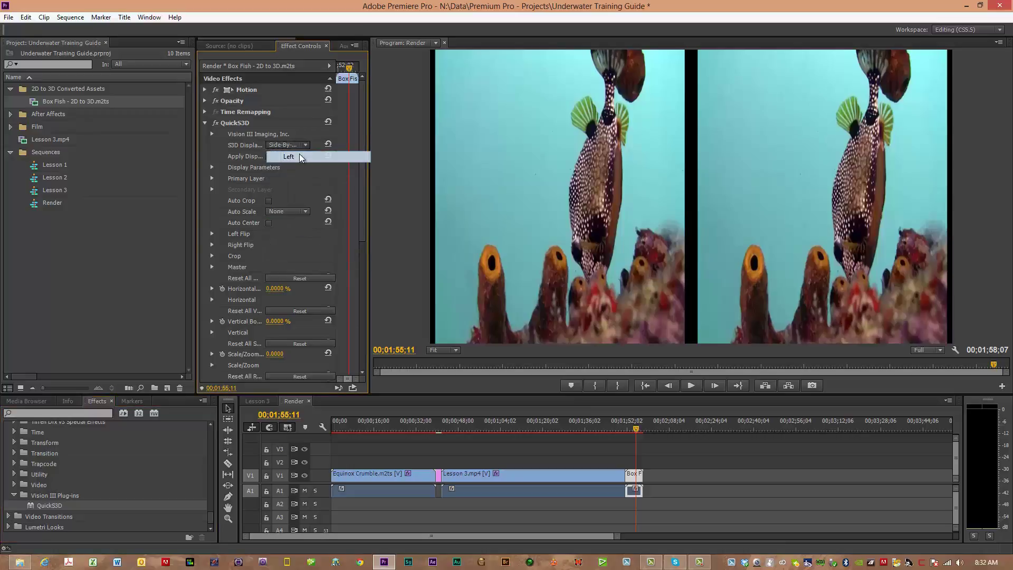
pyautogui.click(307, 145)
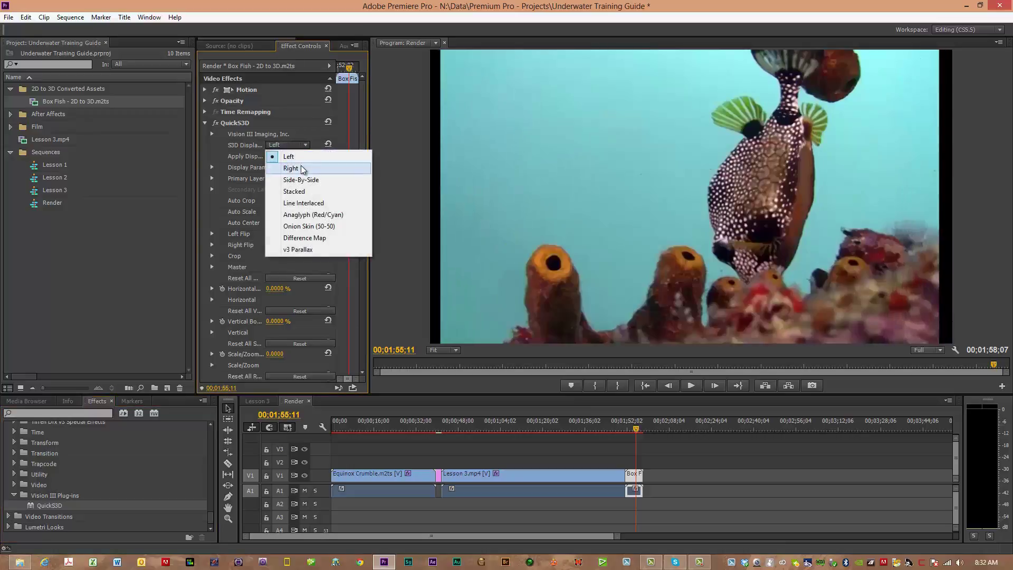
pyautogui.click(300, 168)
pyautogui.click(307, 145)
pyautogui.click(306, 158)
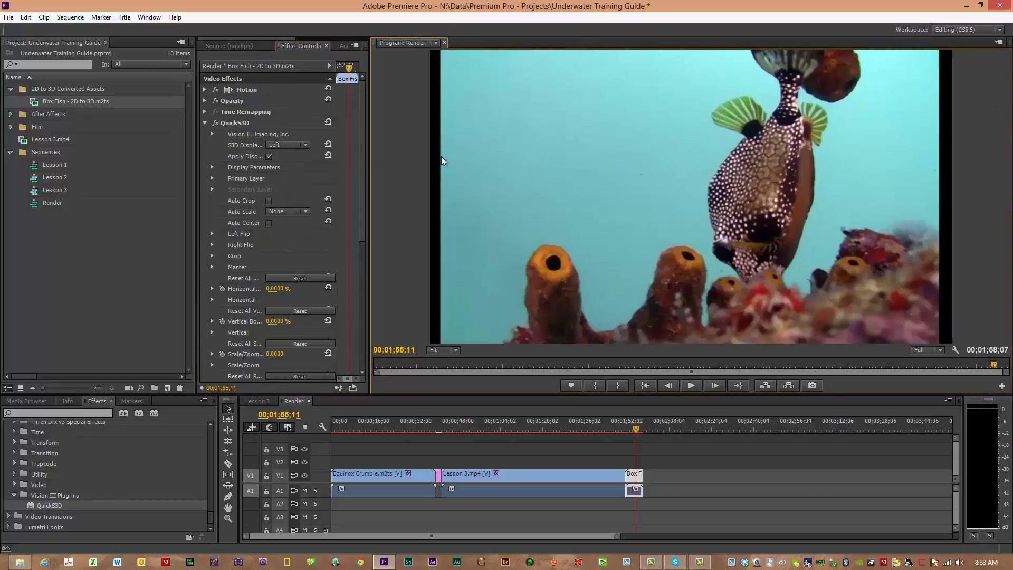
# Step: Scale the Box Fish clip up slightly until its black side borders fall outside the frame, and move the playhead to 00;01;54;05
pyautogui.doubleClick(944, 255)
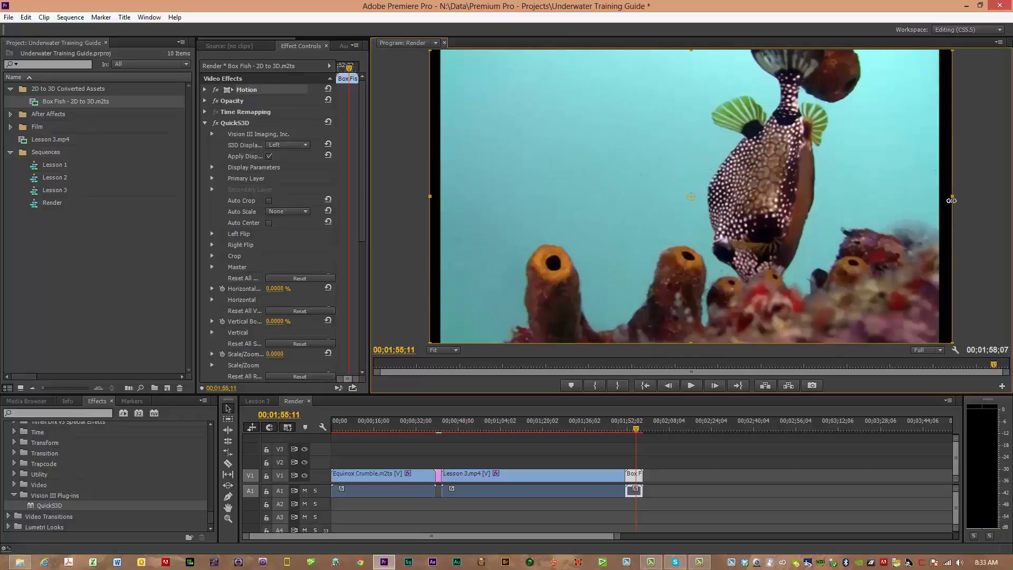
pyautogui.moveTo(951, 195); pyautogui.dragTo(965, 201)
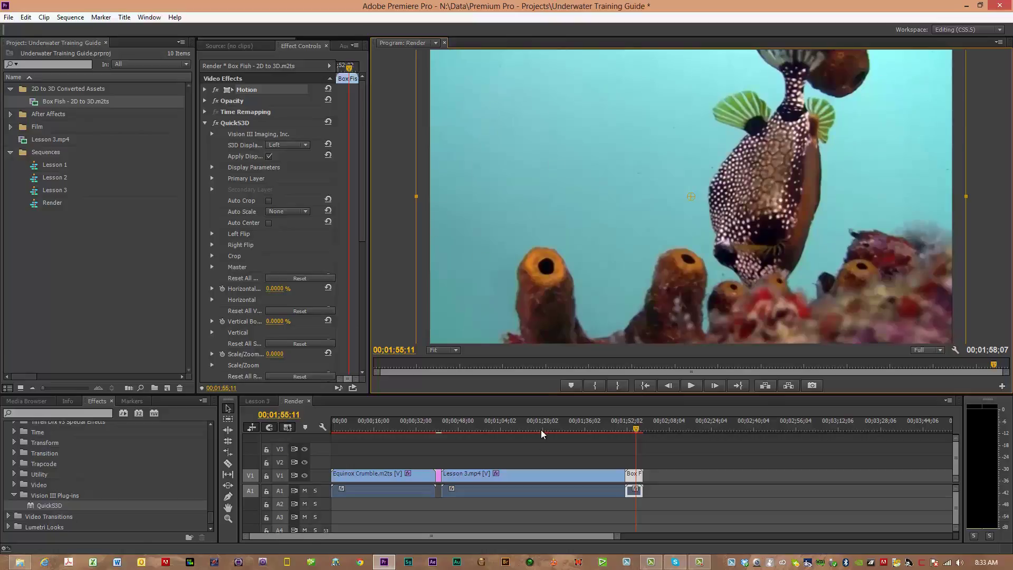
pyautogui.moveTo(635, 429); pyautogui.dragTo(634, 420)
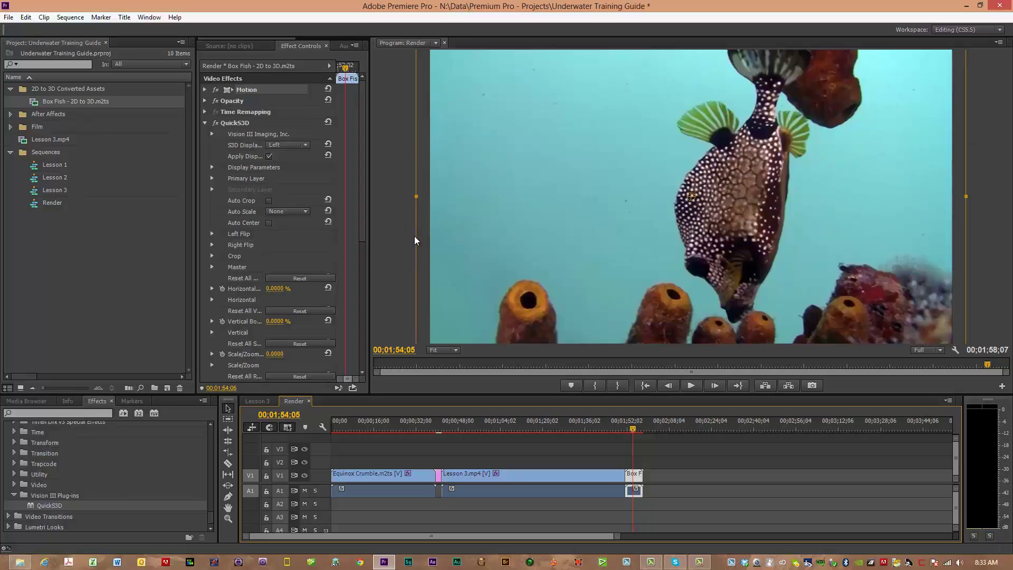
# Step: Compare the two eye views of the enlarged Box Fish clip by alternating the QuickS3D display between Right and Left, ending on Left
pyautogui.click(287, 145)
pyautogui.click(298, 167)
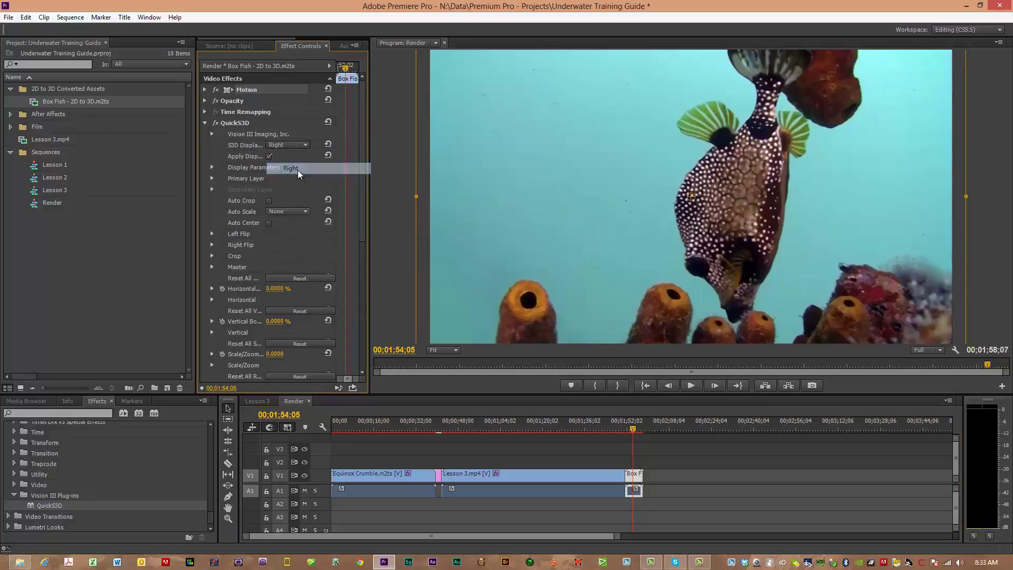
pyautogui.click(303, 144)
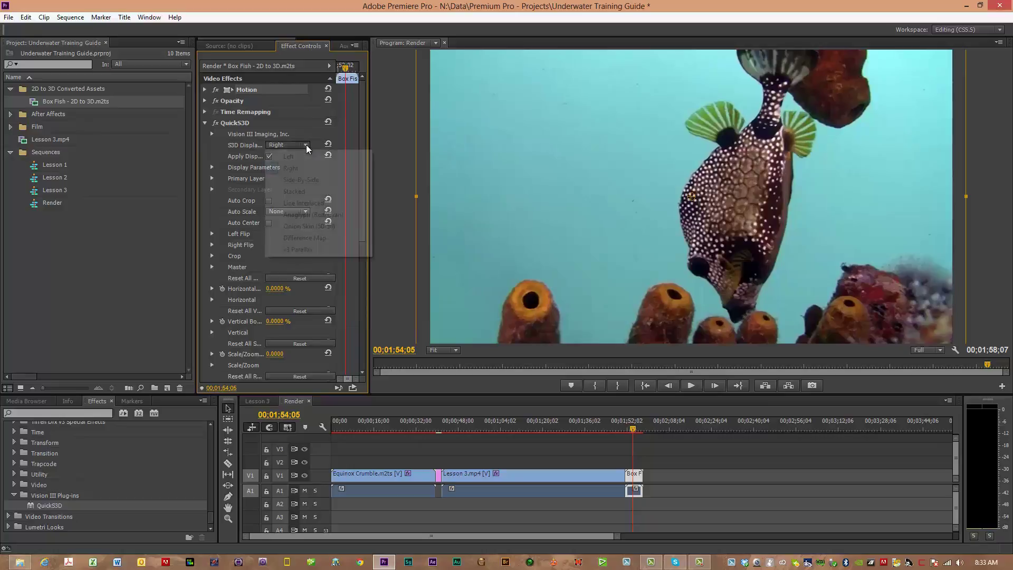
pyautogui.click(303, 155)
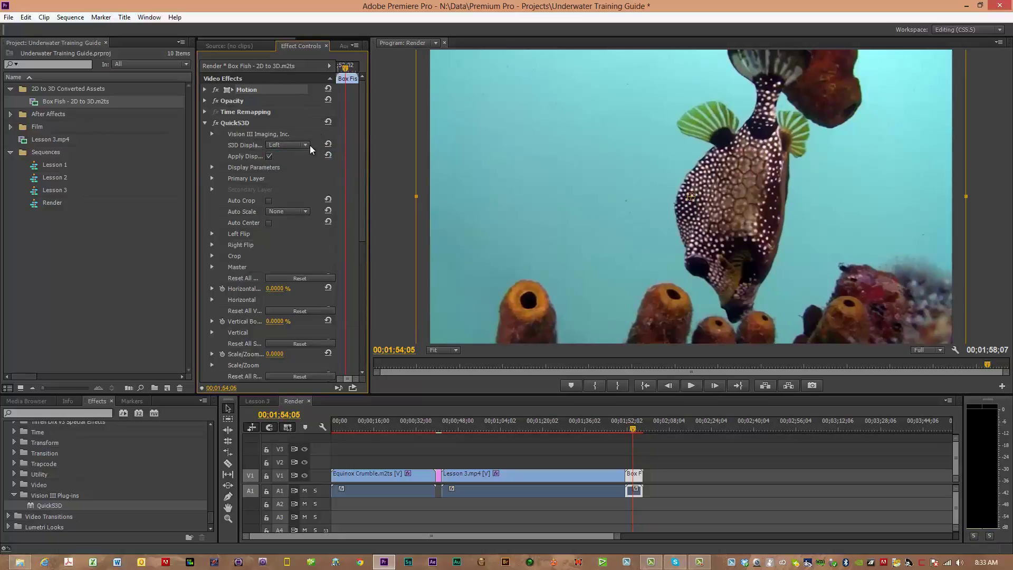
pyautogui.click(308, 145)
pyautogui.click(298, 168)
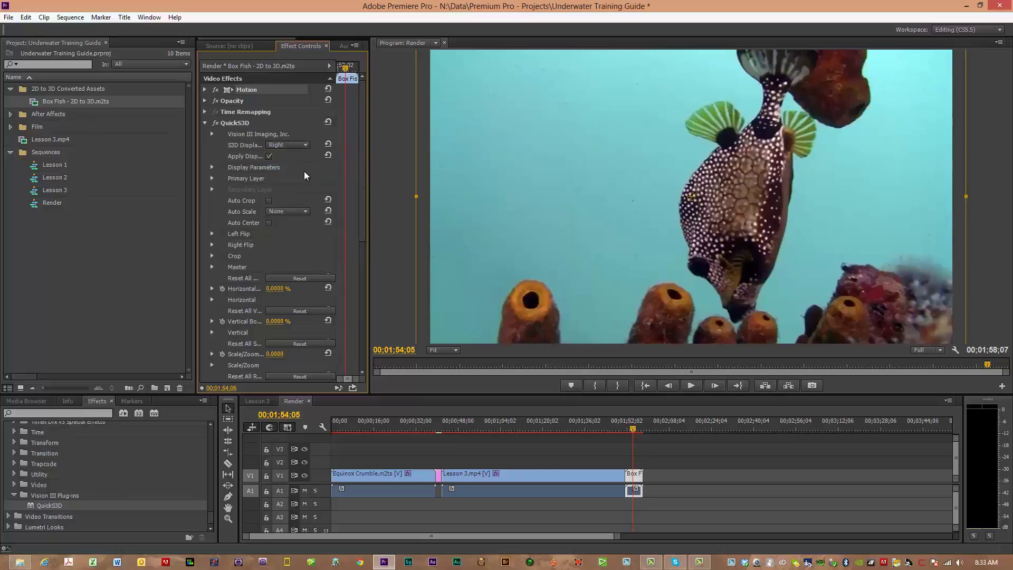
pyautogui.click(308, 147)
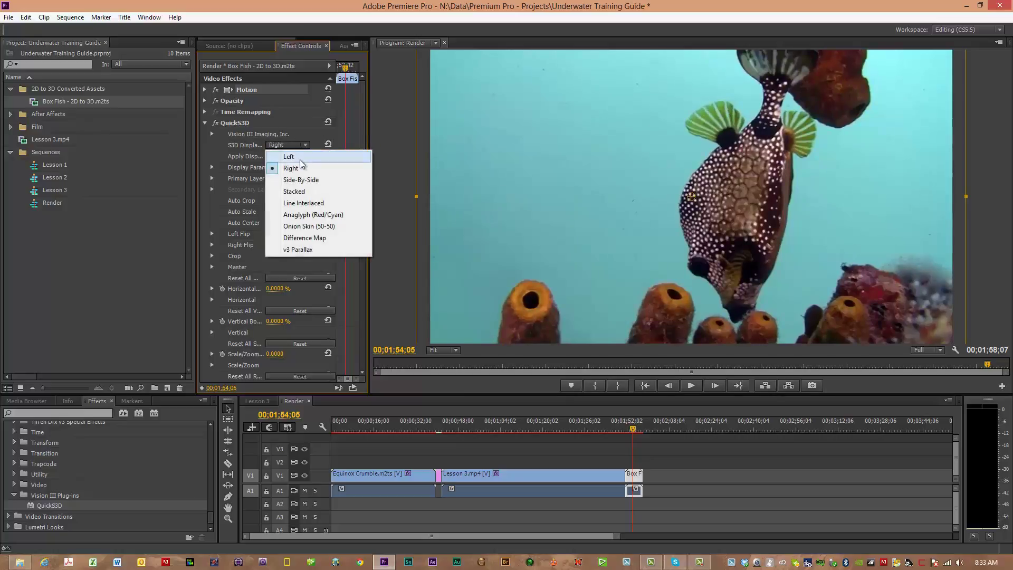
pyautogui.click(299, 159)
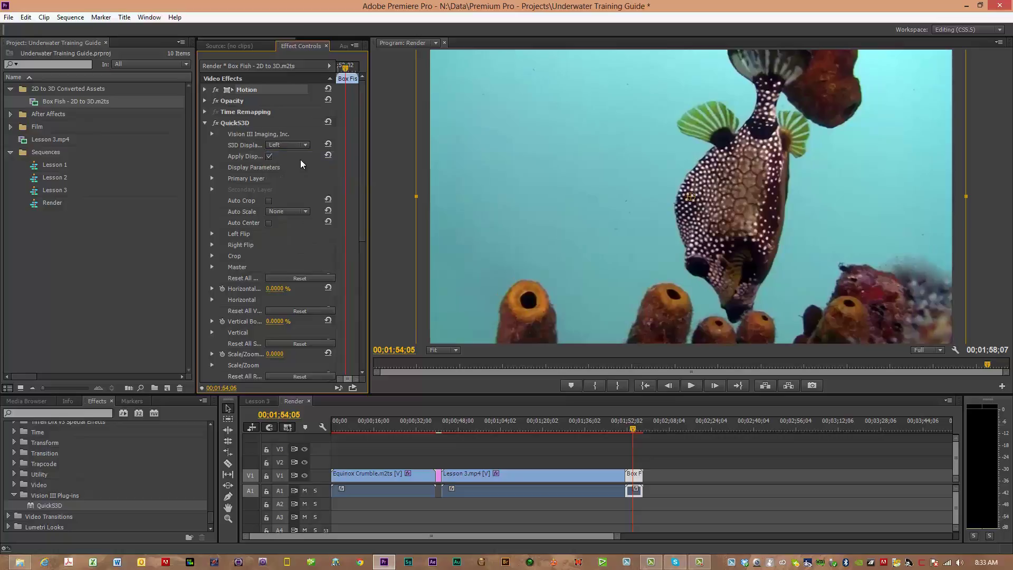